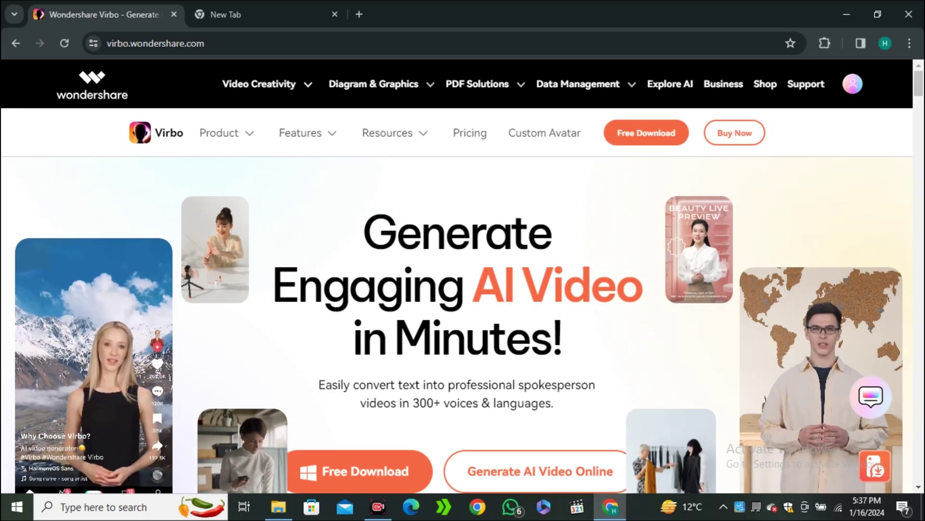
# - Check the Features menu on the Virbo homepage, then scroll back up the page
pyautogui.moveTo(301, 133)
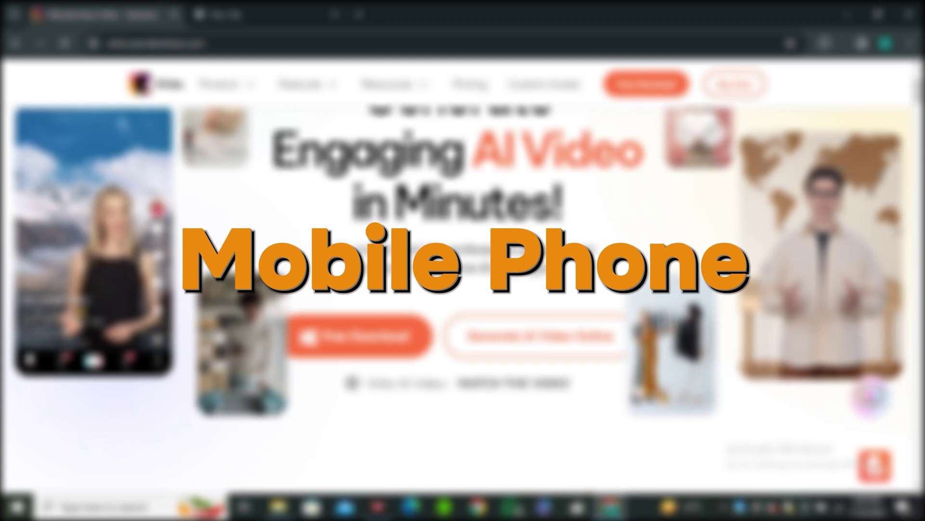
pyautogui.scroll(2, 463, 275)
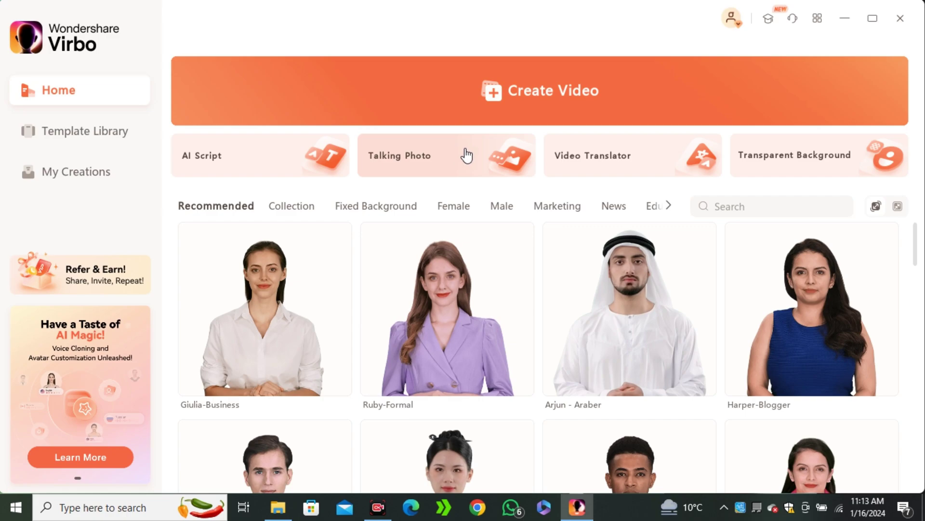
pyautogui.scroll(-1, 351, 280)
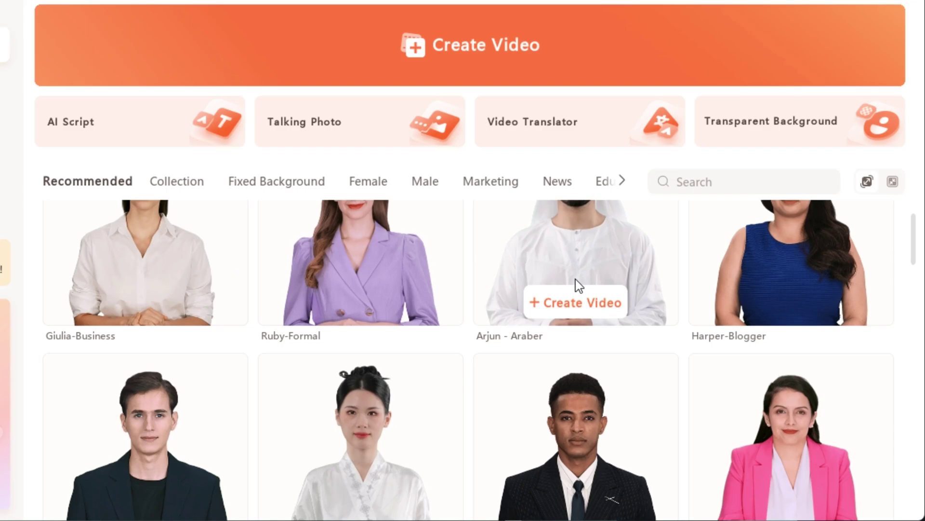
pyautogui.scroll(-3, 622, 289)
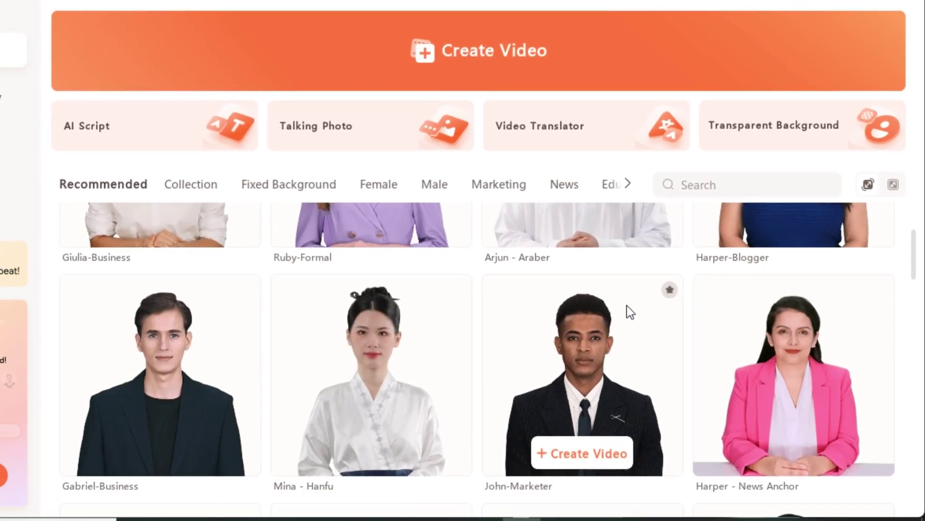
pyautogui.moveTo(916, 273); pyautogui.dragTo(917, 304)
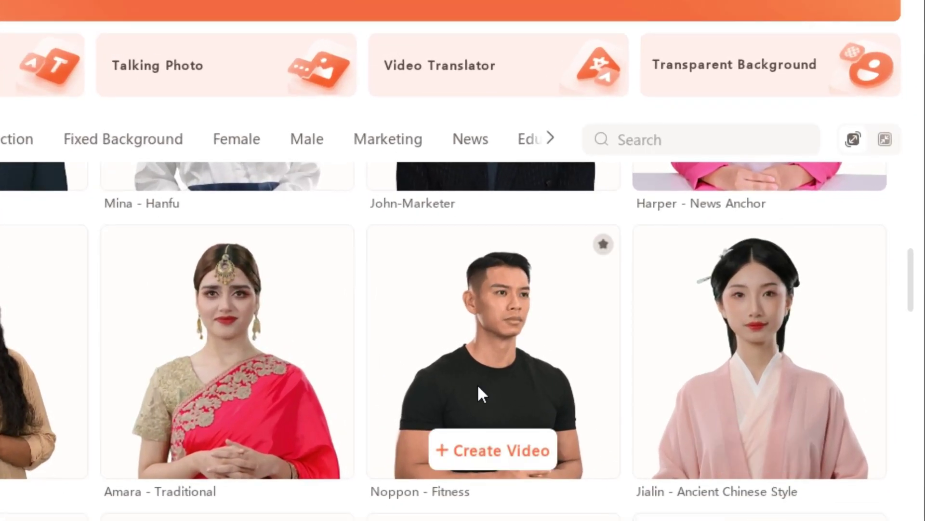
pyautogui.scroll(-2, 430, 358)
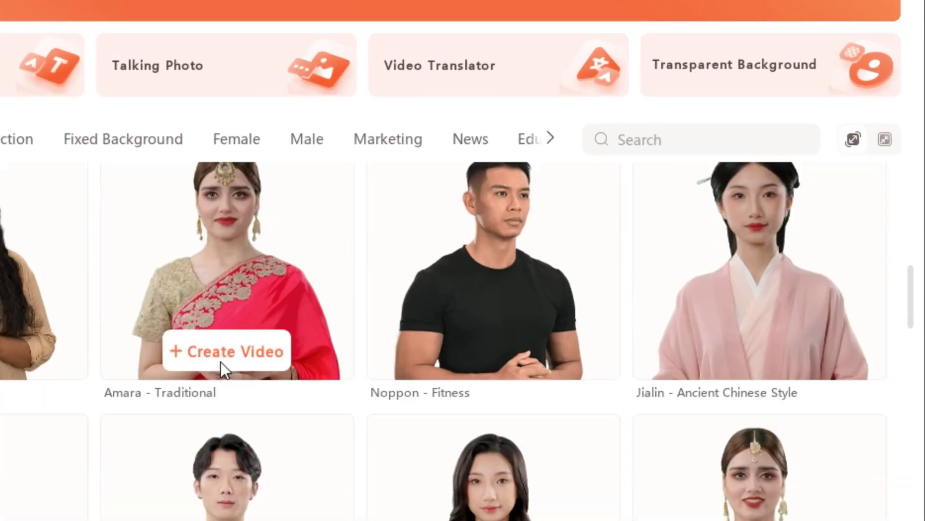
pyautogui.scroll(-10, 221, 267)
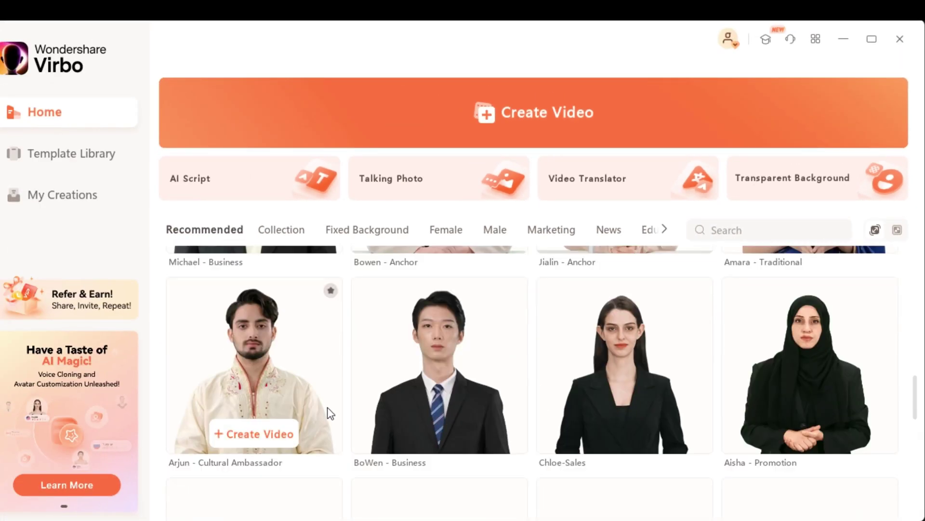
pyautogui.scroll(-1, 804, 327)
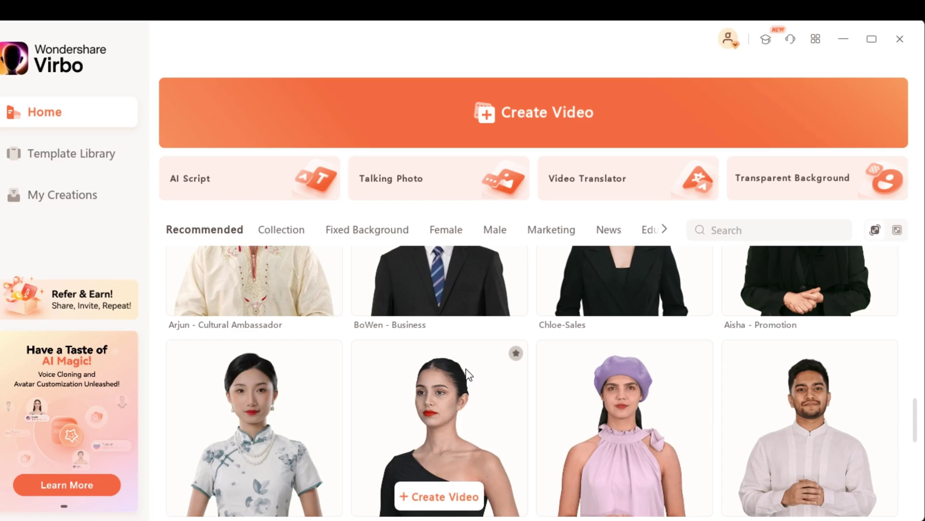
pyautogui.scroll(-5, 434, 362)
pyautogui.scroll(-5, 516, 382)
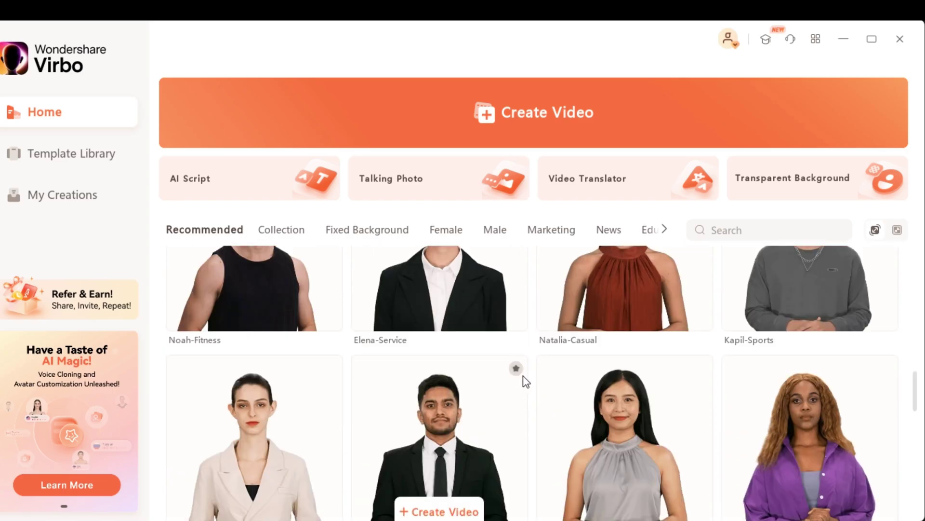
pyautogui.scroll(-10, 523, 381)
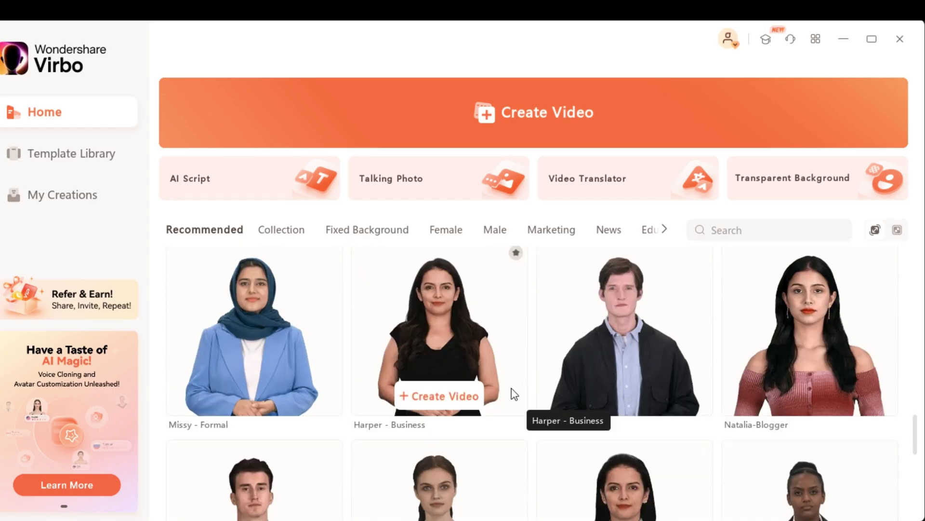
pyautogui.scroll(12, 509, 390)
pyautogui.scroll(10, 510, 390)
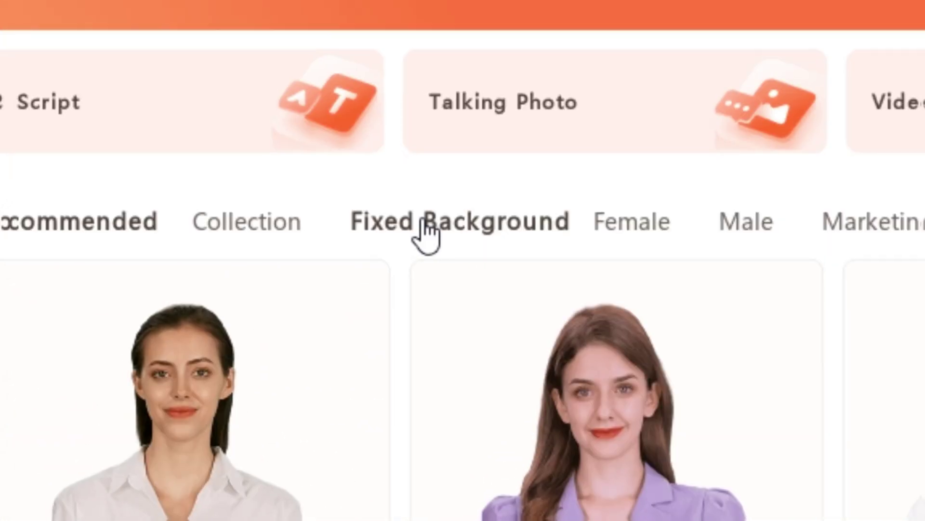
# - Create a video with Audrey - Blogger from the Fixed Background avatars
pyautogui.click(436, 224)
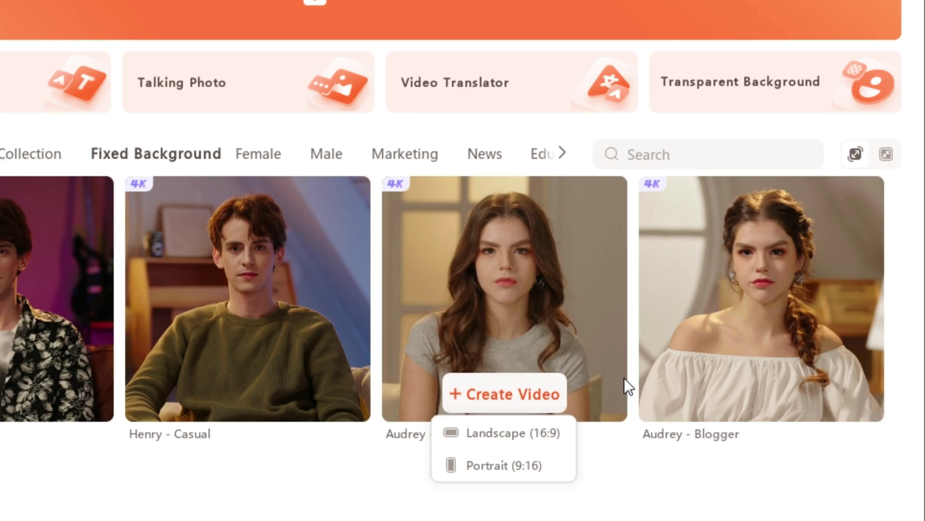
pyautogui.moveTo(783, 365)
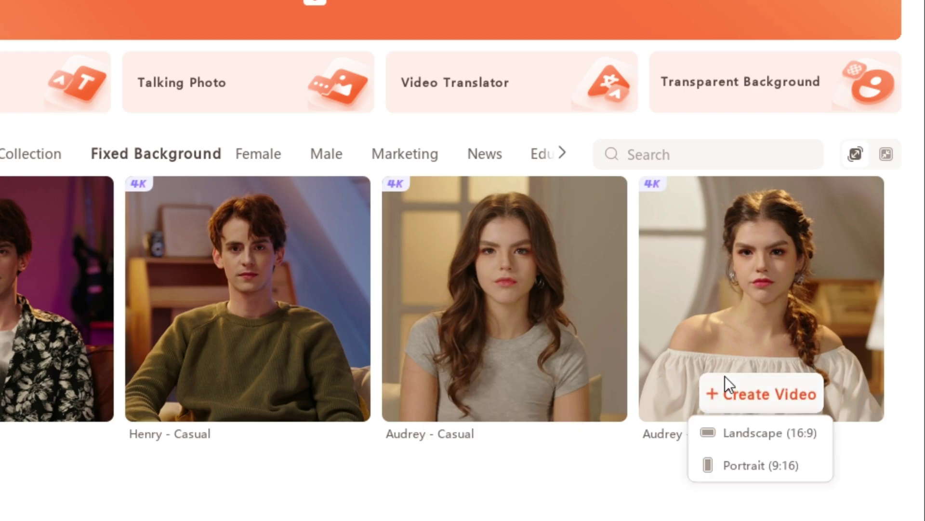
pyautogui.click(753, 392)
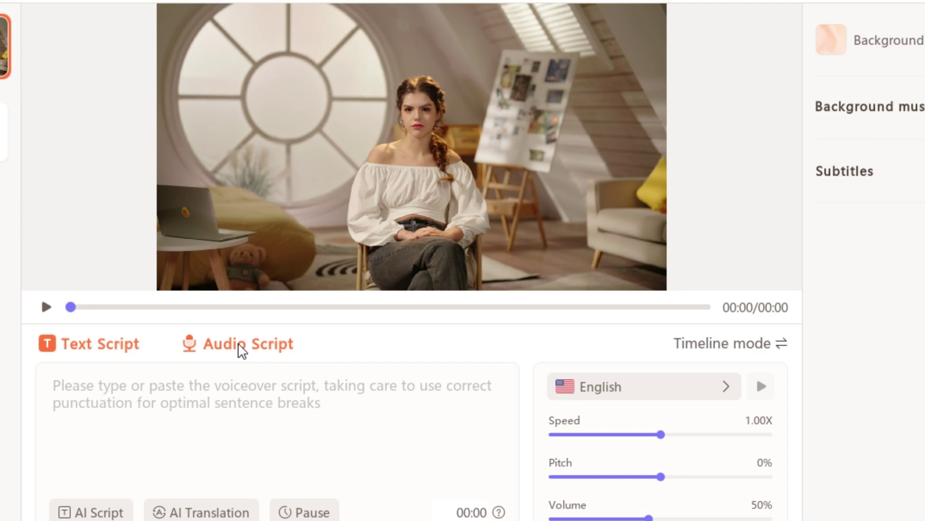
# - Generate a professional-toned AI script on 'why dogs love humans most?'
pyautogui.click(241, 348)
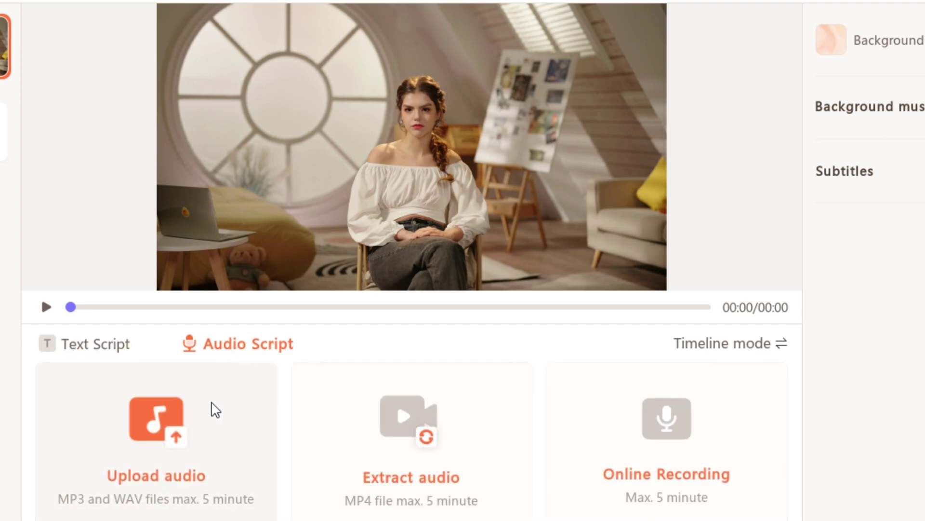
pyautogui.click(116, 356)
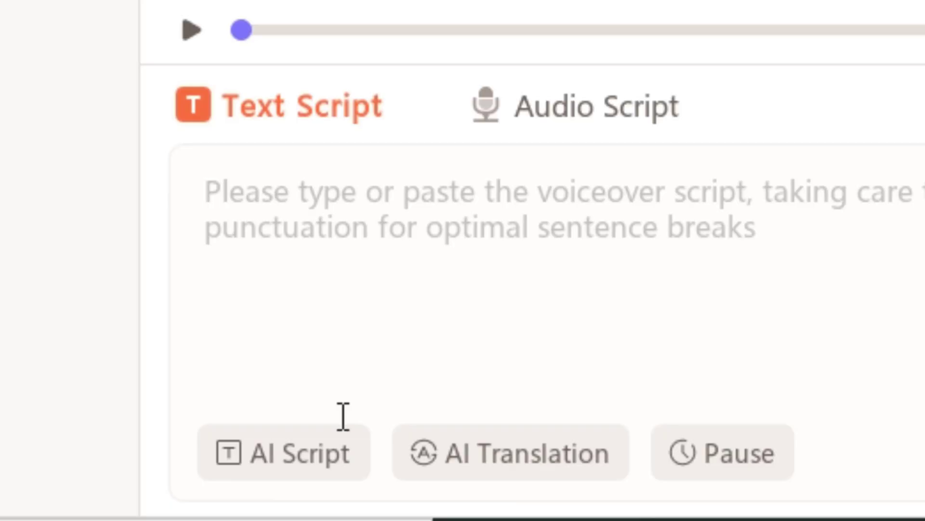
pyautogui.click(311, 467)
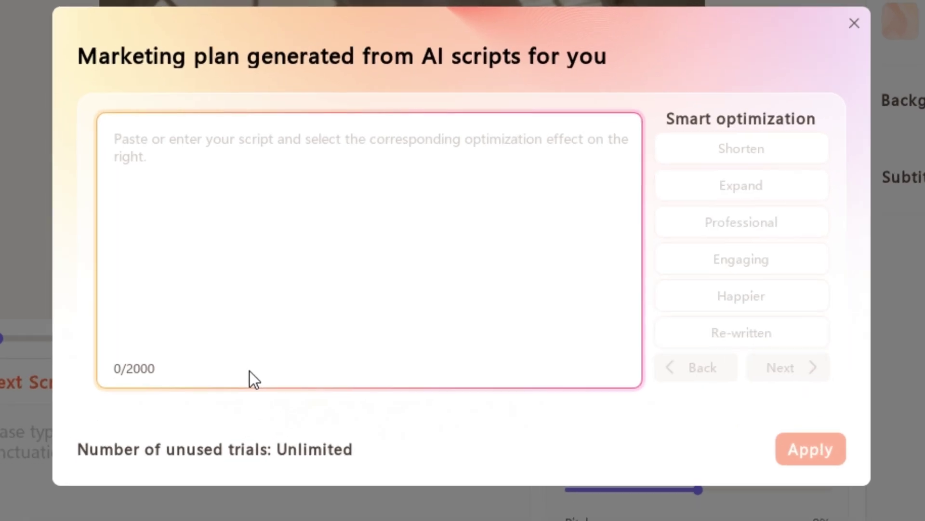
pyautogui.write('why dogs love humans m')
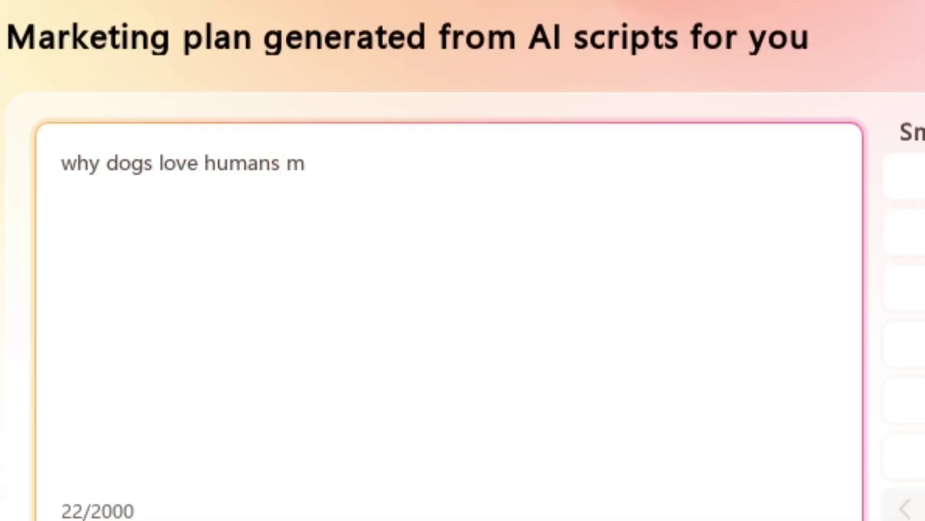
pyautogui.write('ost?')
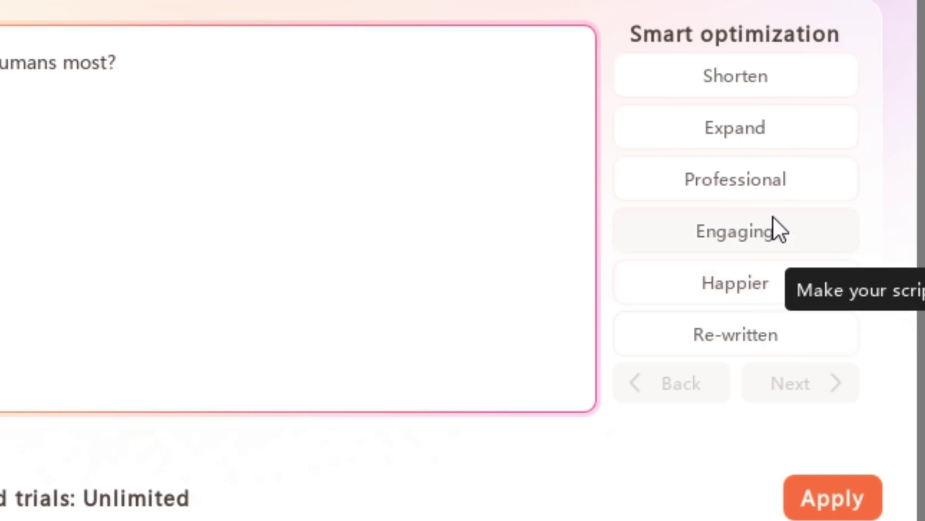
pyautogui.click(769, 177)
pyautogui.scroll(3, 206, 301)
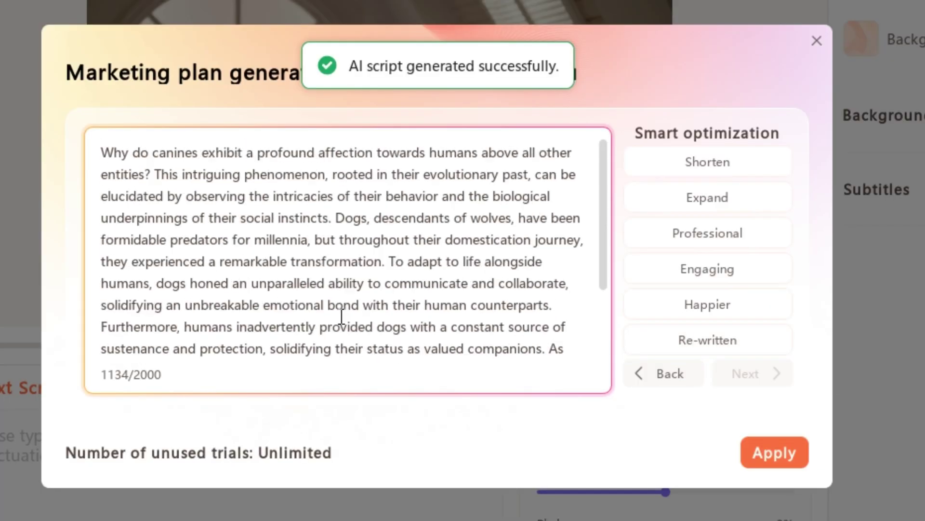
pyautogui.scroll(-1, 304, 269)
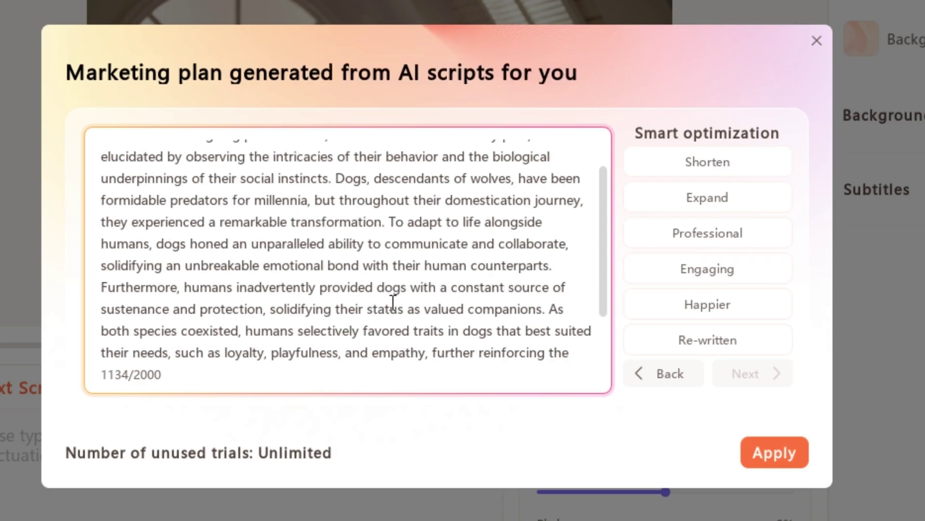
# - Copy the whole generated script and paste it into the avatar's text script
pyautogui.hotkey('ctrl', 'a')
pyautogui.scroll(1, 381, 251)
pyautogui.rightClick(386, 230)
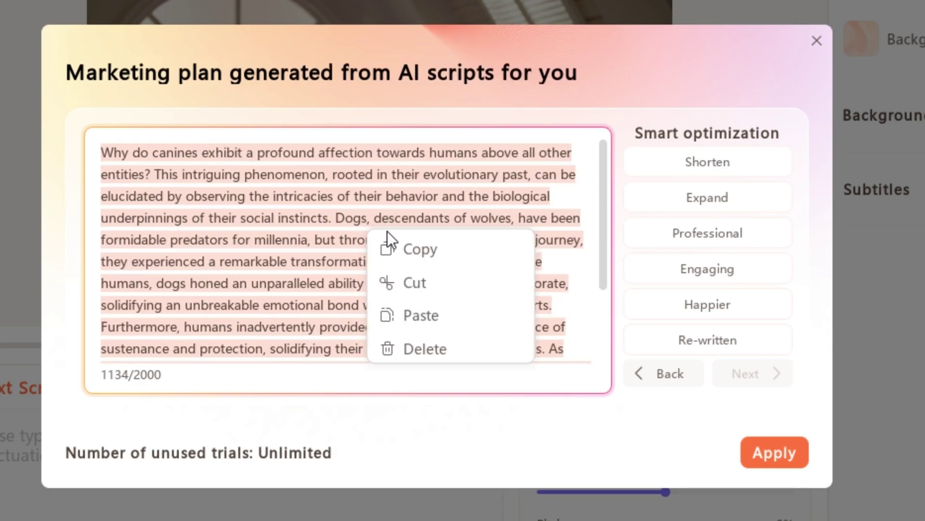
pyautogui.click(407, 247)
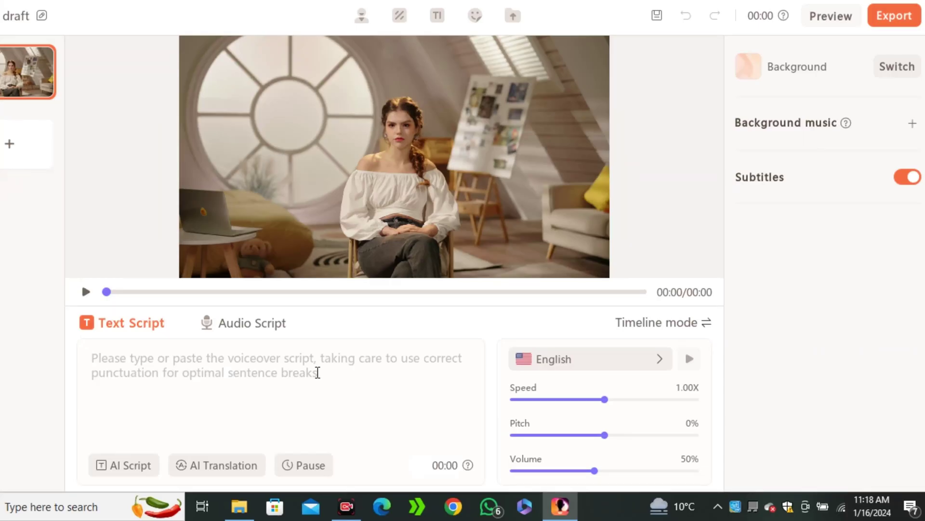
pyautogui.hotkey('ctrl', 'v')
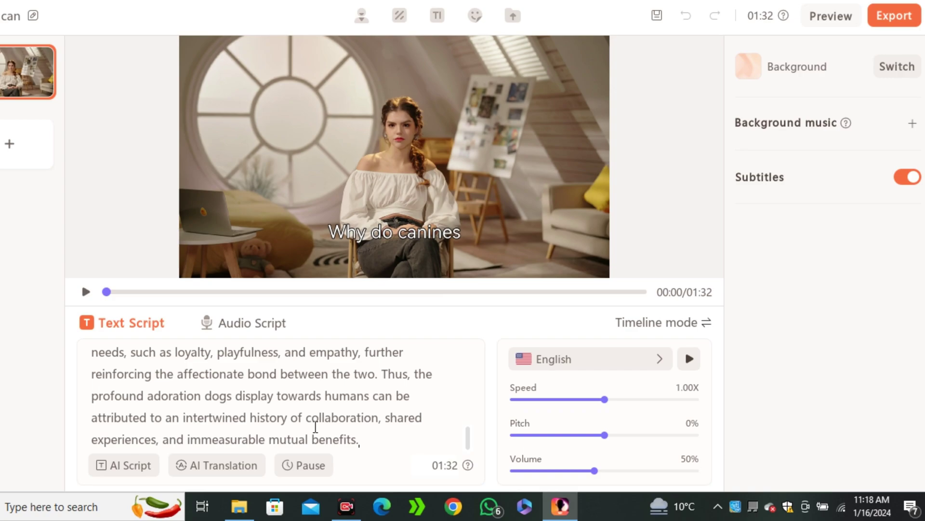
# - Replace the script with two lines: 'this is just a demo video to s' and 'it all dependl'
pyautogui.hotkey('ctrl', 'a')
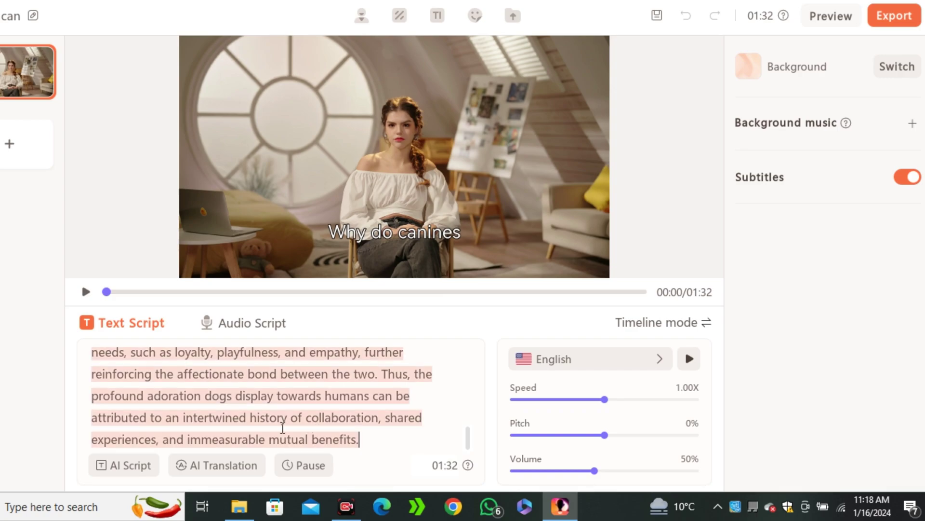
pyautogui.press('BackSpace')
pyautogui.write('this is just a ')
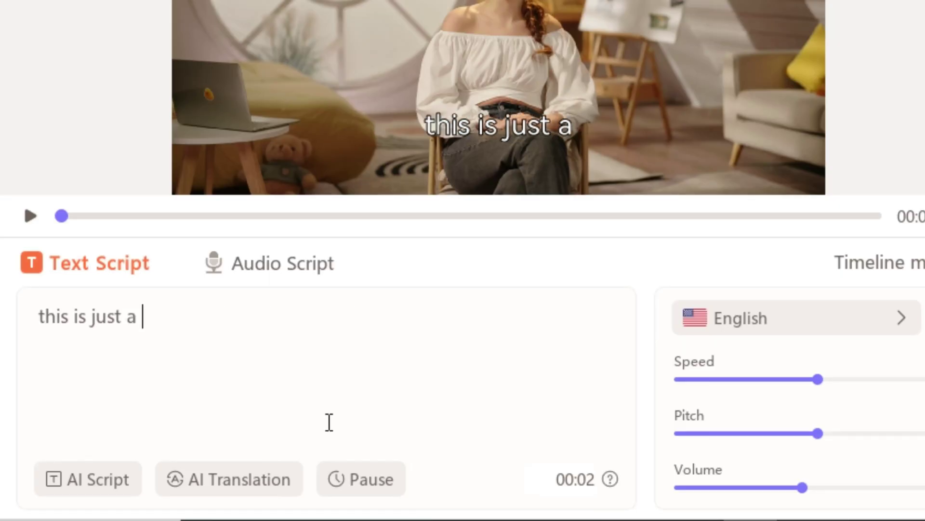
pyautogui.write('demo video')
pyautogui.write(' to showcase the ability of this tool,')
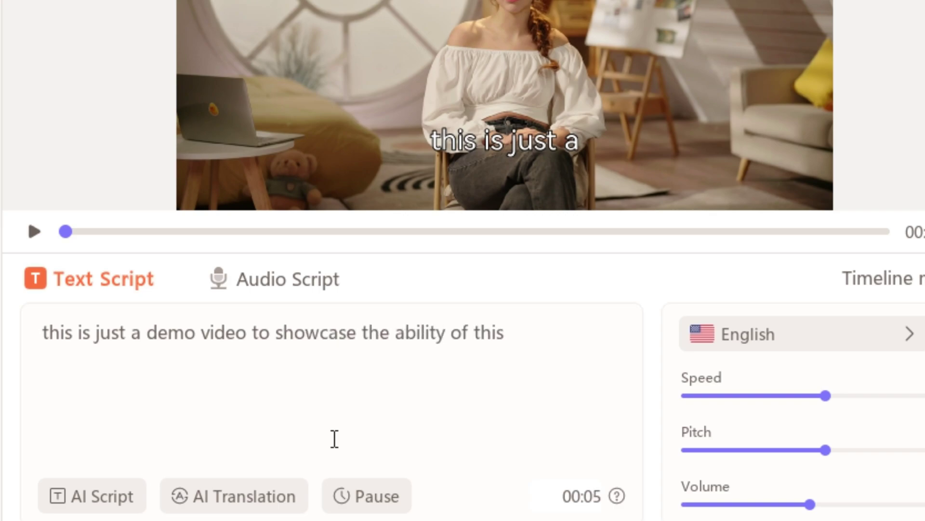
pyautogui.press('Return')
pyautogui.write('it all depends on your creativity and style of using this too')
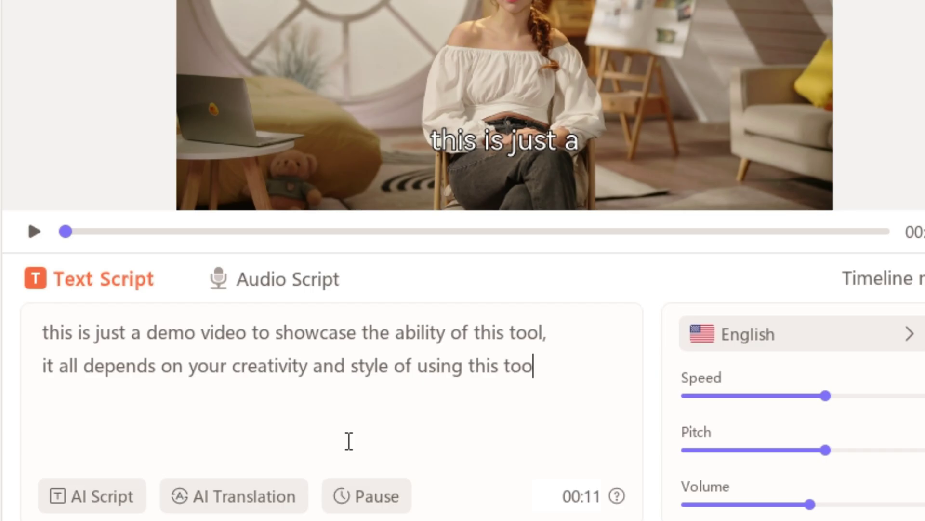
pyautogui.write('l')
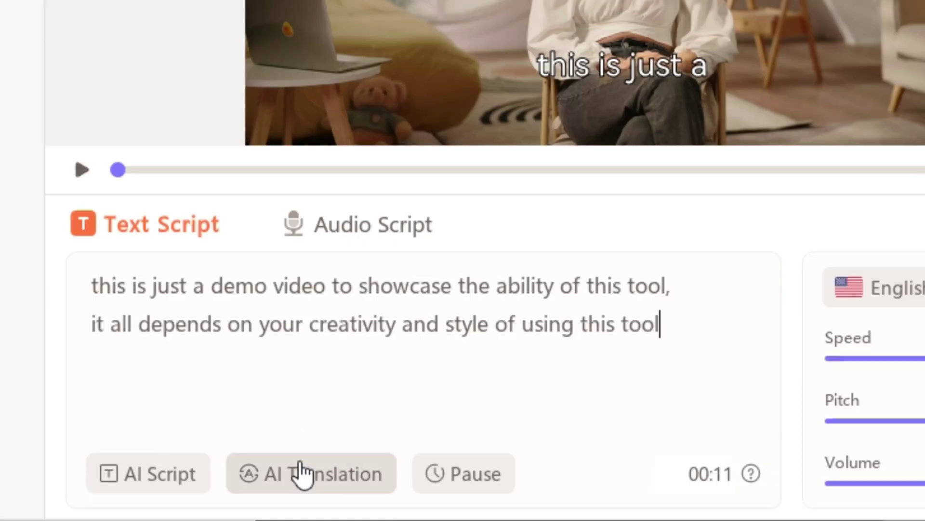
# - Choose Chinese as the AI Translation target language for the script
pyautogui.click(303, 474)
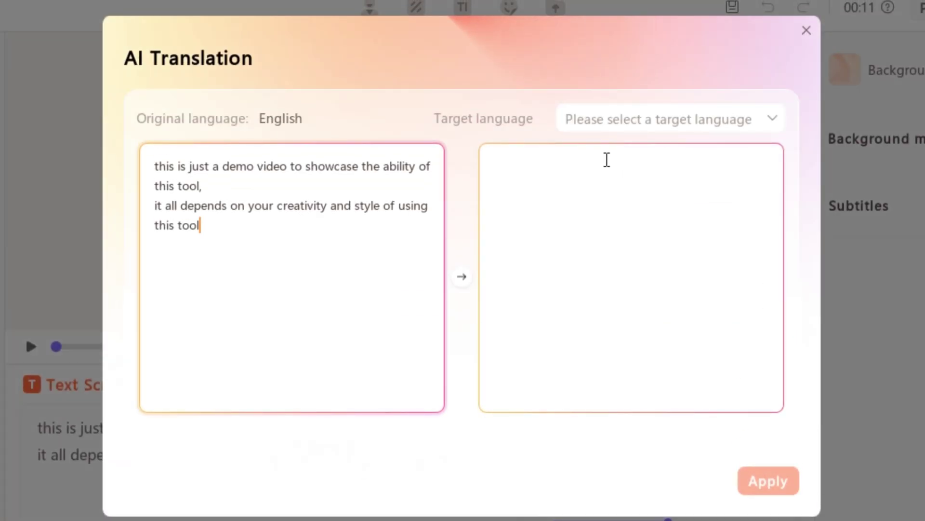
pyautogui.click(674, 120)
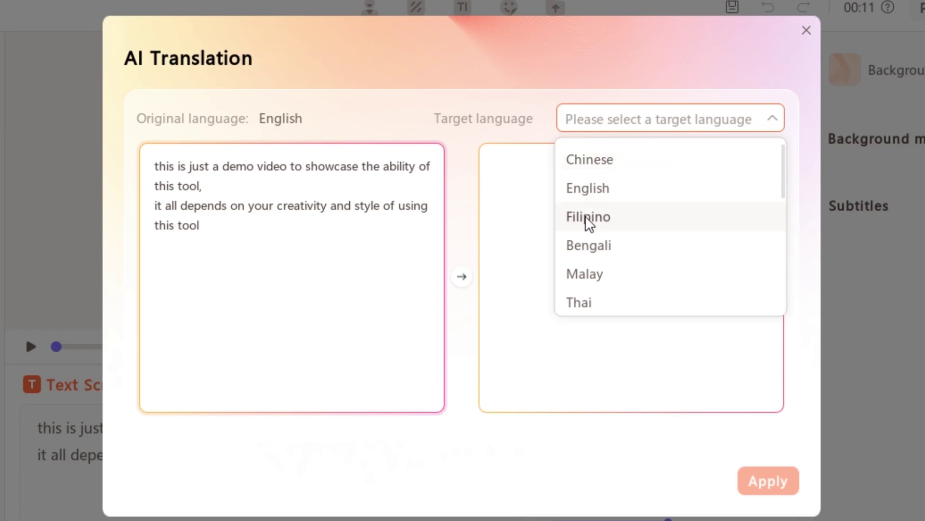
pyautogui.scroll(-1, 628, 267)
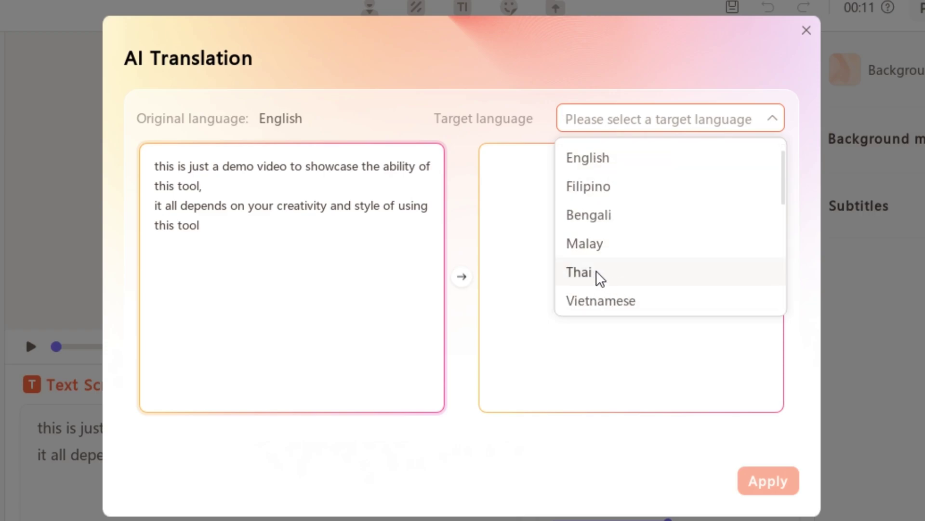
pyautogui.scroll(-1, 626, 280)
pyautogui.scroll(2, 608, 202)
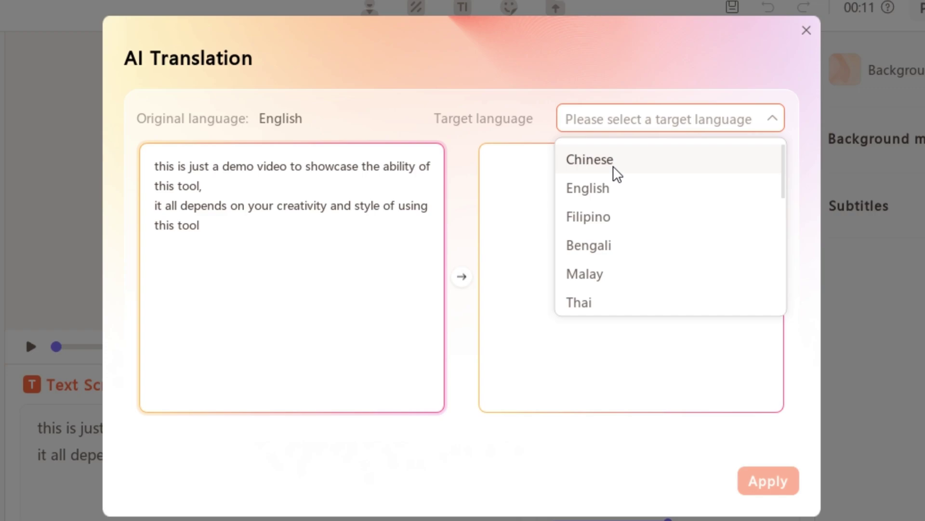
pyautogui.click(617, 166)
# - Close the translation window and filter the voice list to English female voices
pyautogui.click(806, 30)
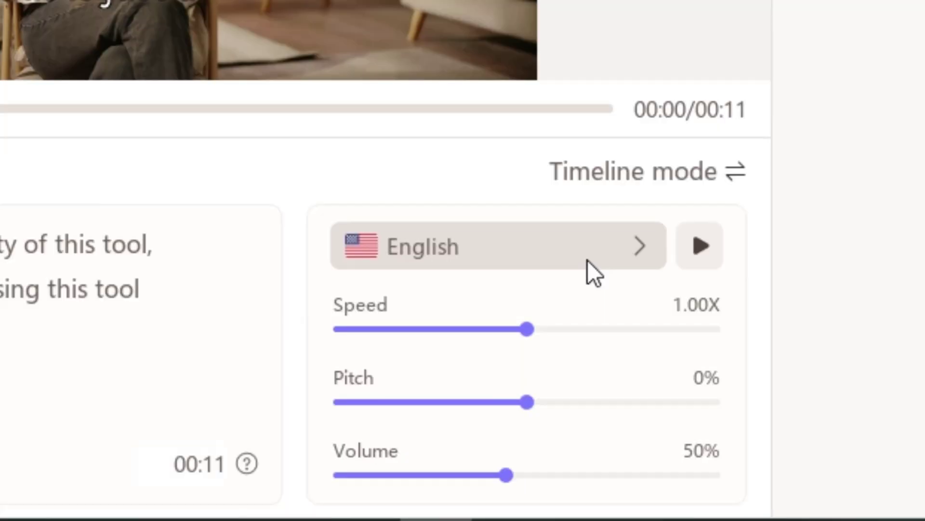
pyautogui.click(663, 403)
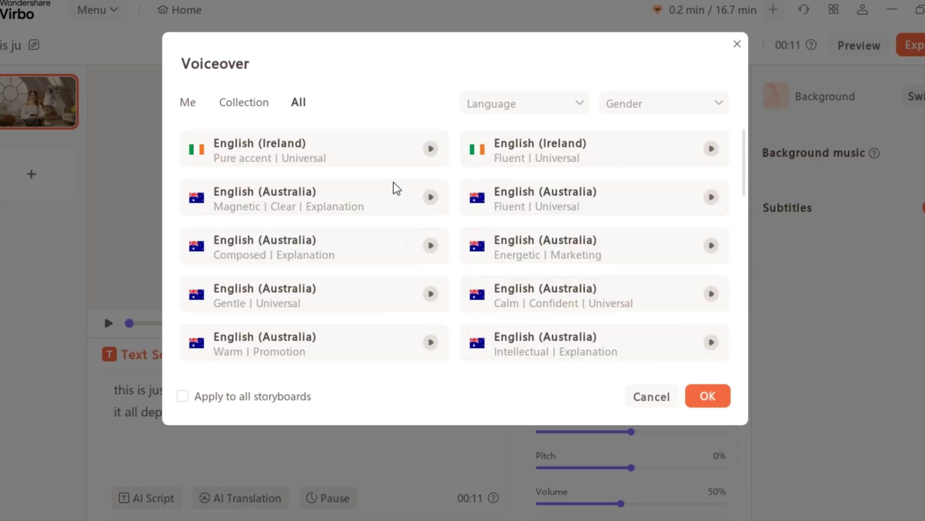
pyautogui.moveTo(369, 188)
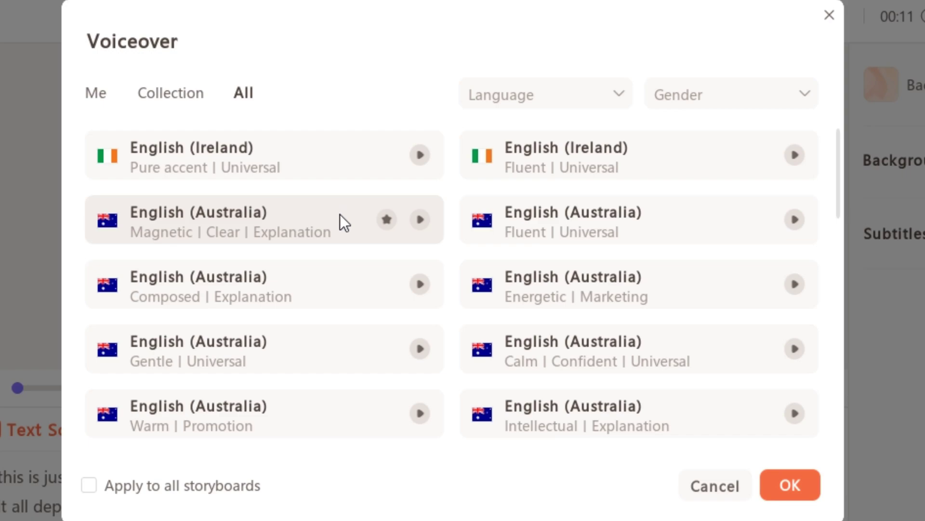
pyautogui.click(600, 94)
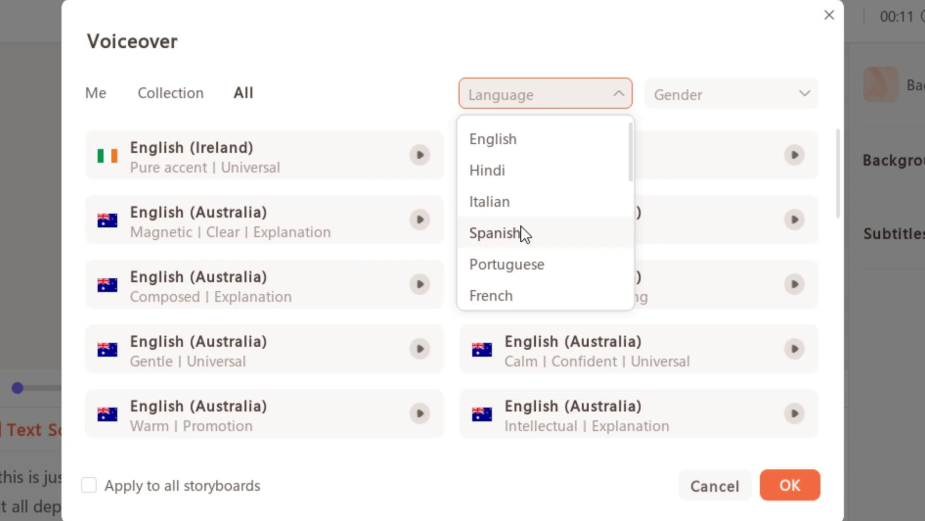
pyautogui.scroll(-1, 583, 236)
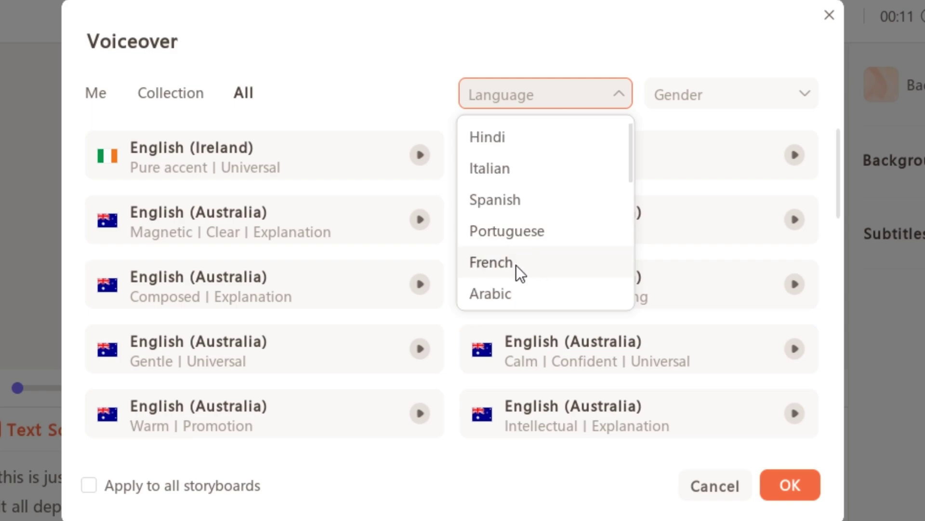
pyautogui.scroll(-6, 516, 264)
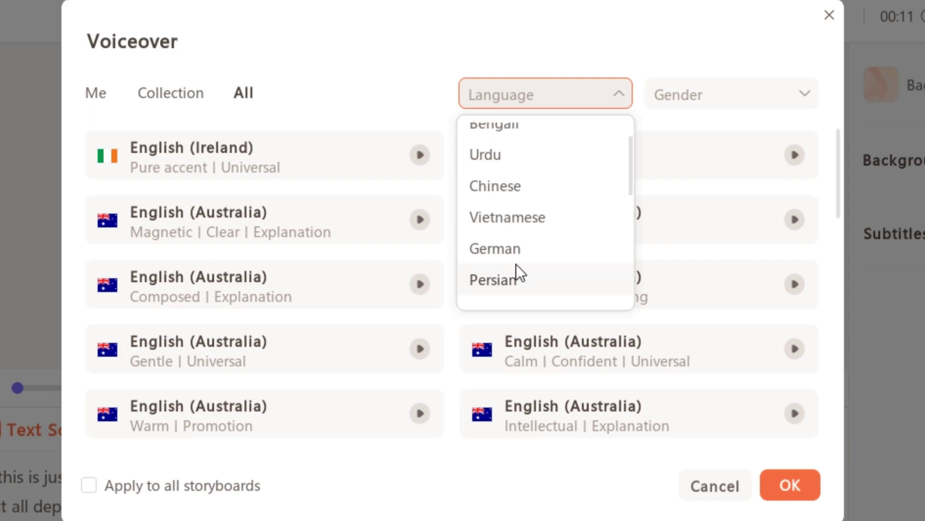
pyautogui.scroll(7, 516, 264)
pyautogui.click(534, 137)
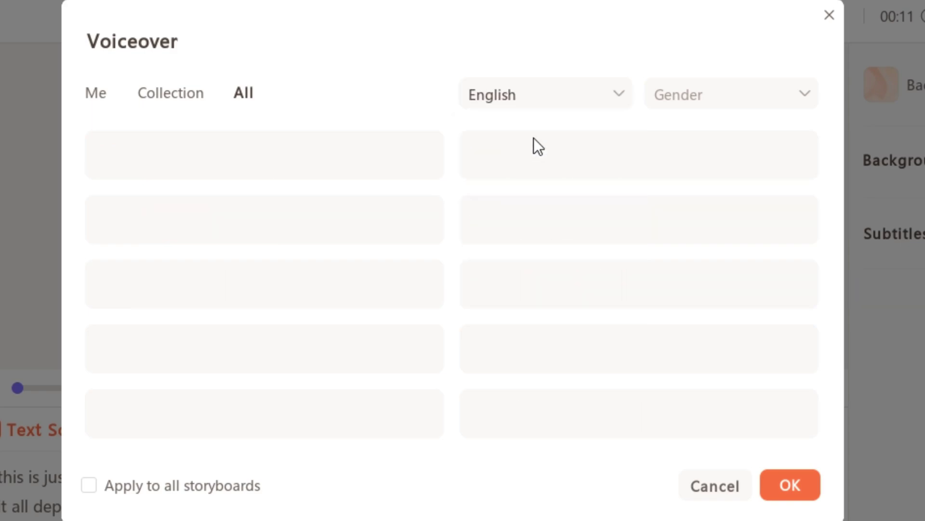
pyautogui.click(752, 96)
pyautogui.click(680, 202)
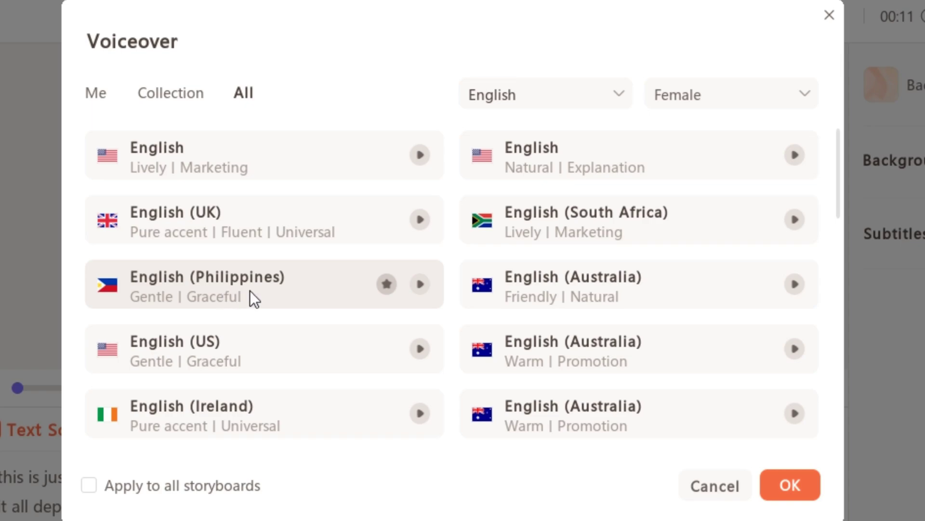
# - Preview the friendly Australian voice, then apply the English (US) Gentle, Graceful voice instead
pyautogui.scroll(-1, 226, 348)
pyautogui.scroll(-1, 240, 359)
pyautogui.scroll(2, 305, 291)
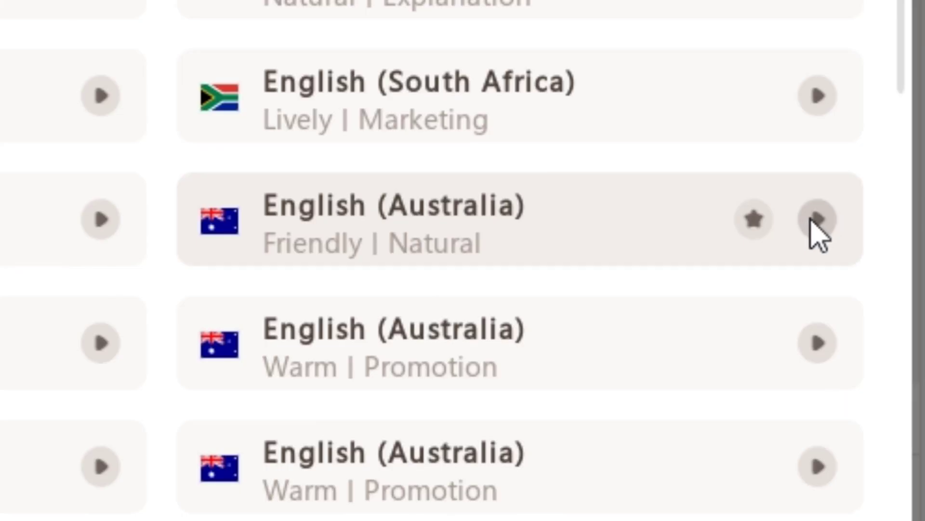
pyautogui.click(818, 220)
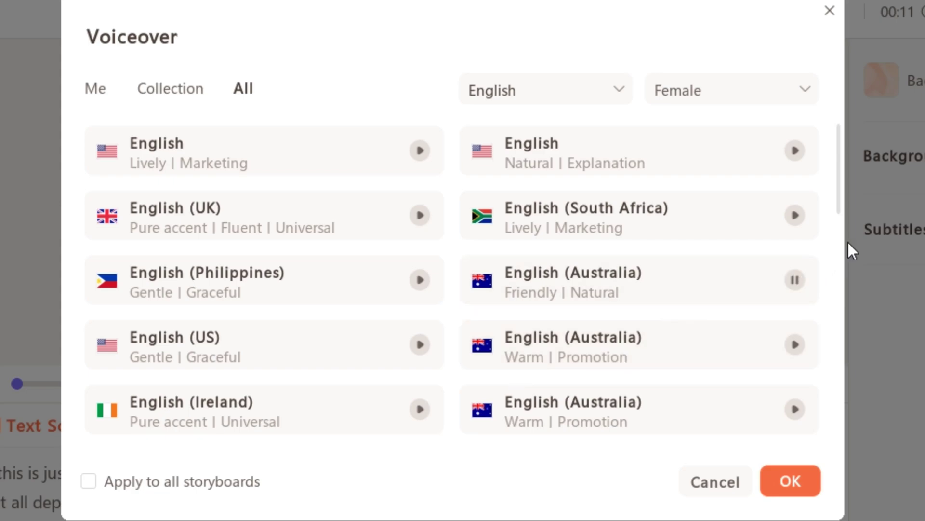
pyautogui.click(796, 295)
pyautogui.scroll(-2, 212, 361)
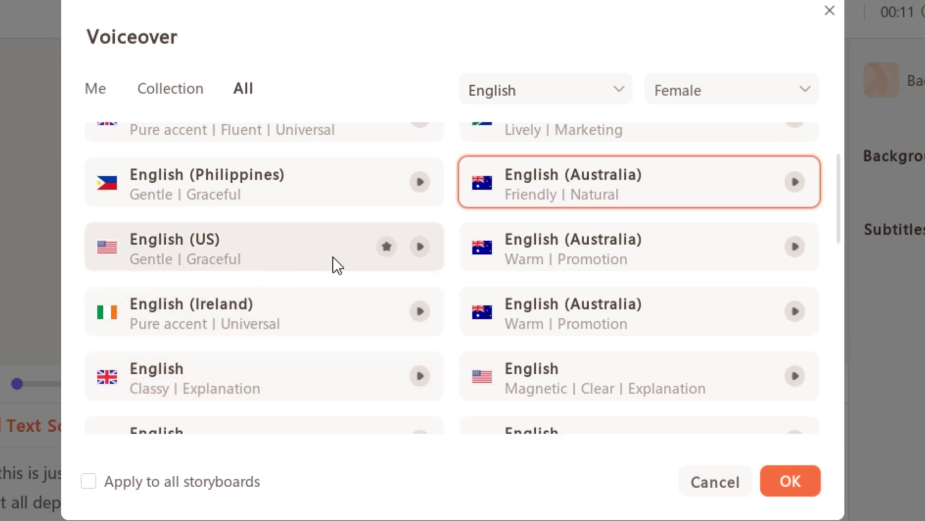
pyautogui.click(301, 256)
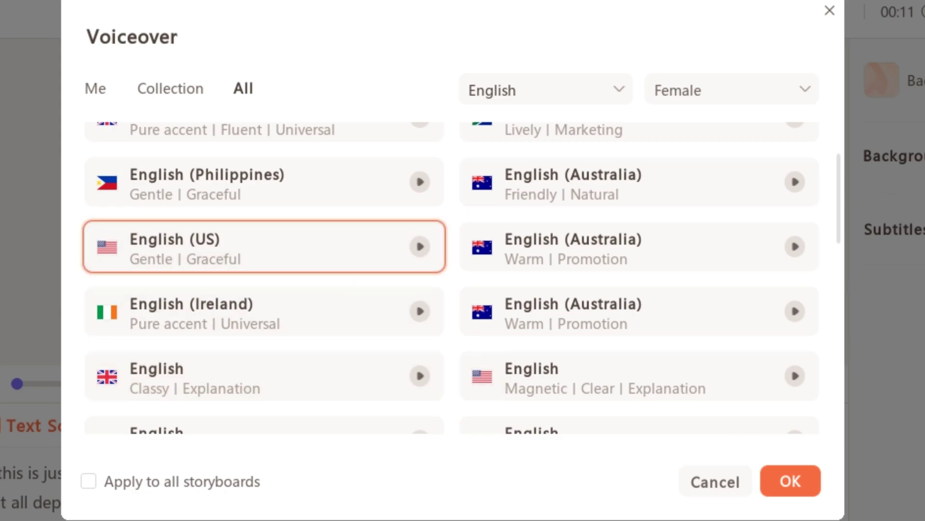
pyautogui.click(802, 479)
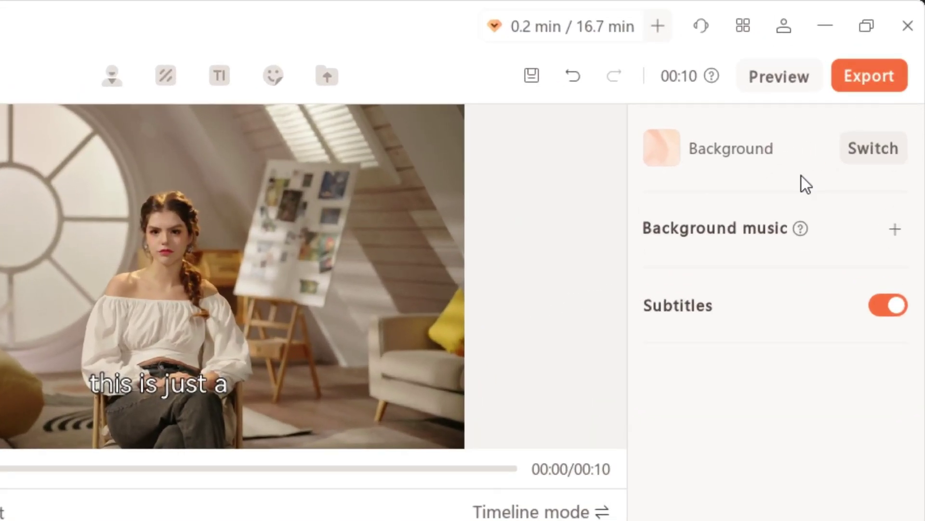
# - Browse the background choices and close them with the background unchanged
pyautogui.click(875, 149)
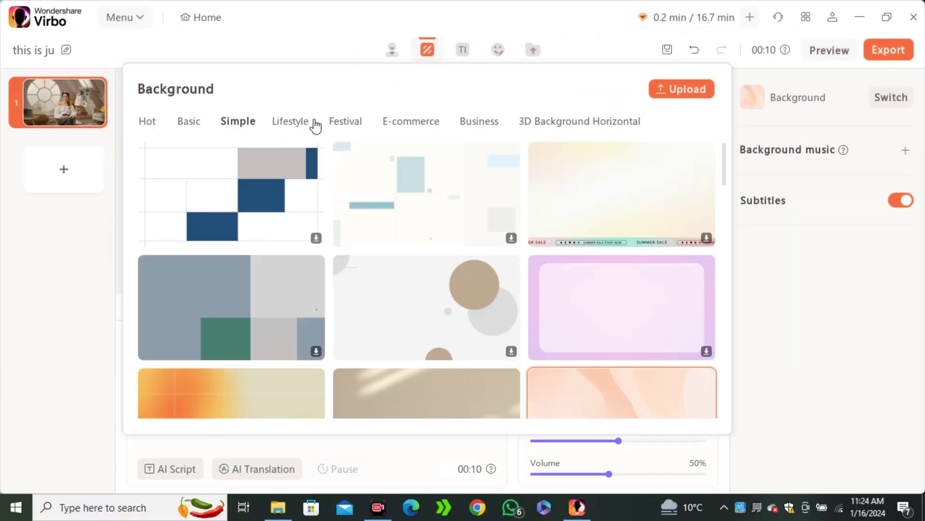
pyautogui.scroll(-4, 372, 180)
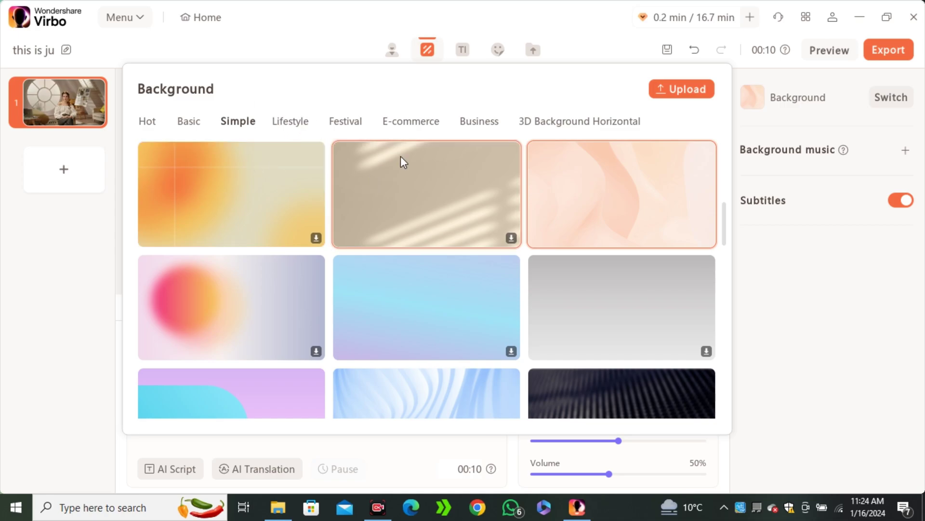
pyautogui.scroll(1, 378, 241)
pyautogui.scroll(1, 379, 241)
pyautogui.click(758, 254)
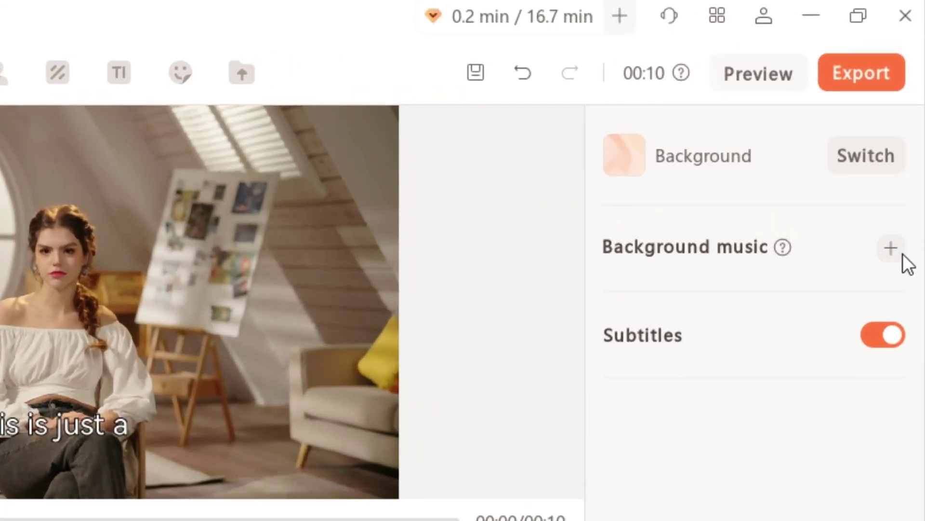
# - Browse the background music tracks and close the list, leaving music as None
pyautogui.click(902, 254)
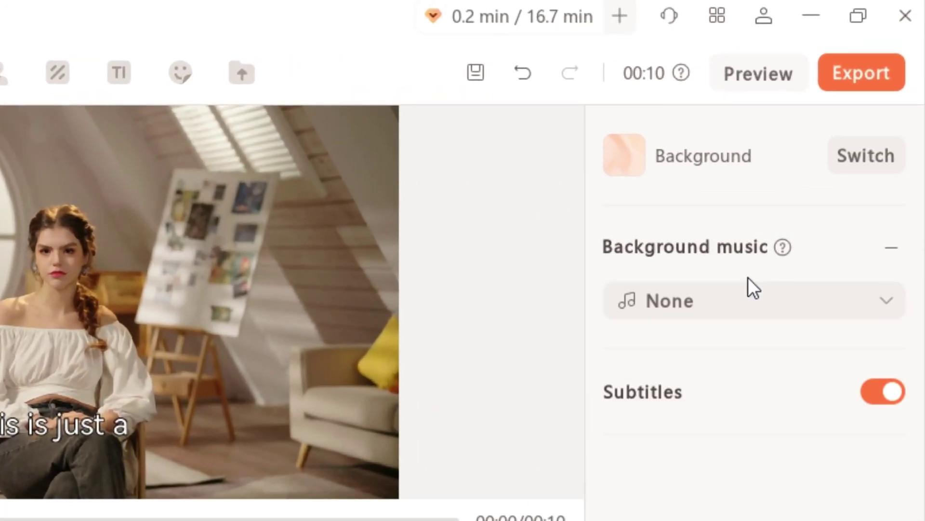
pyautogui.click(782, 293)
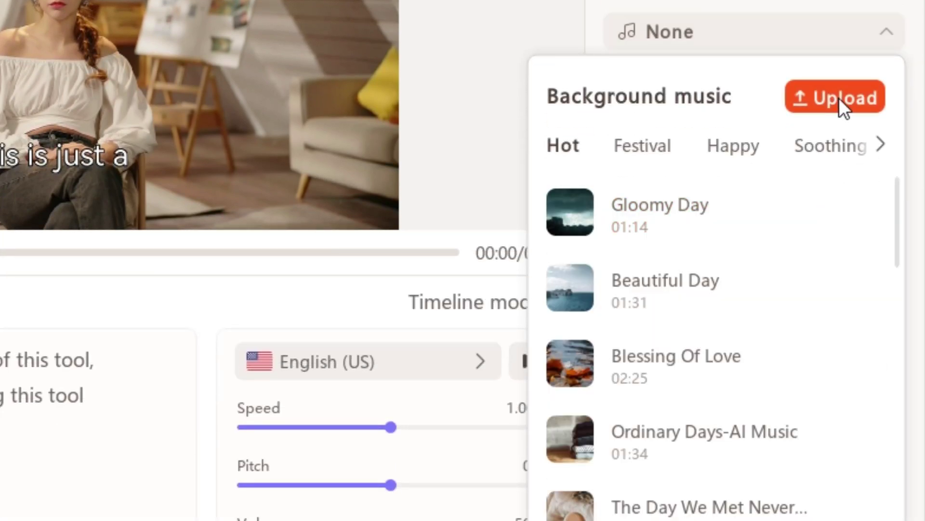
pyautogui.scroll(-1, 721, 412)
pyautogui.scroll(-5, 715, 279)
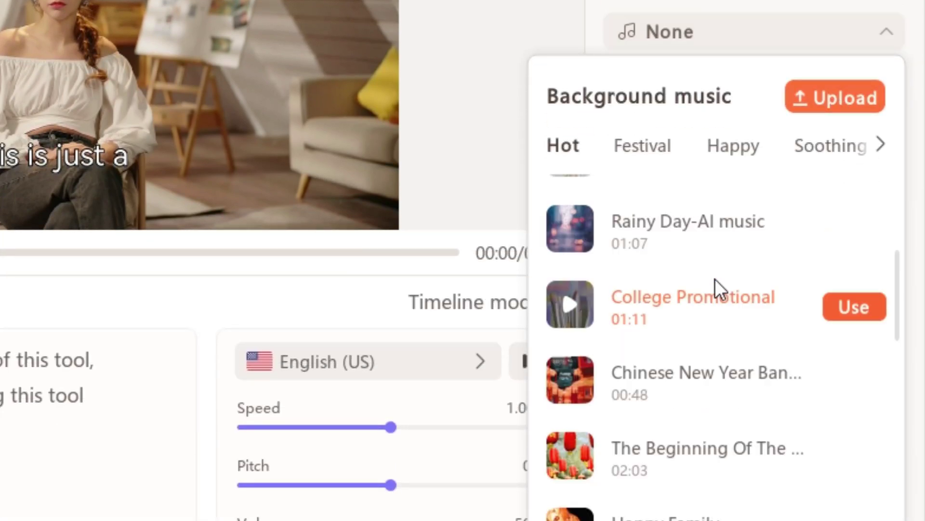
pyautogui.scroll(-1, 727, 236)
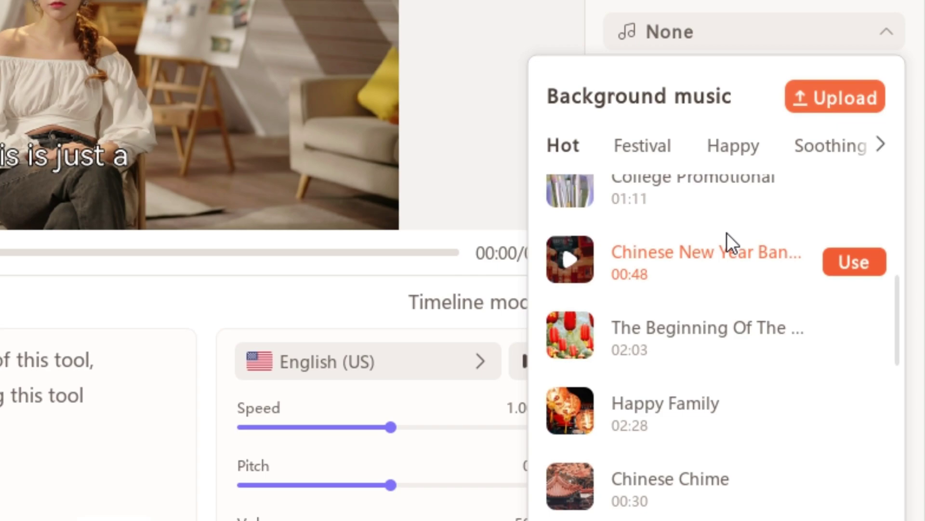
pyautogui.click(805, 6)
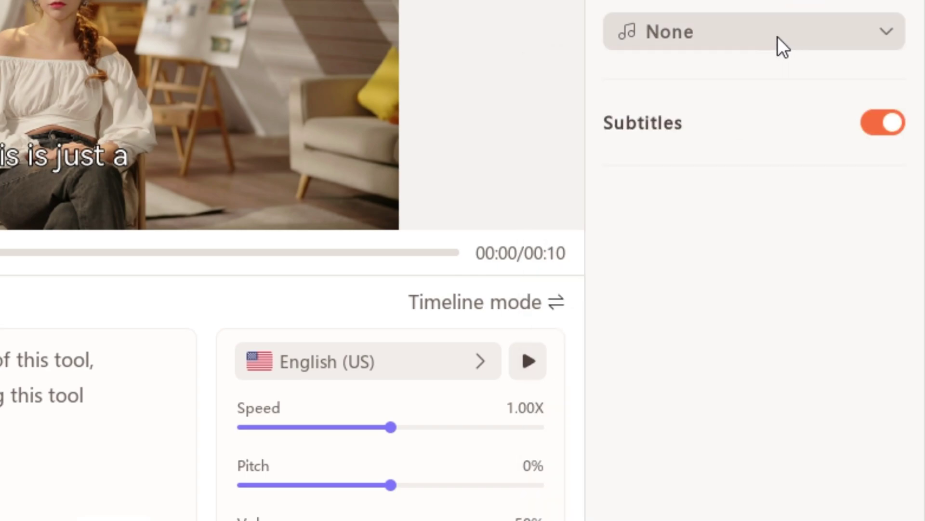
# - Switch the video's subtitles off
pyautogui.click(891, 126)
pyautogui.click(891, 127)
pyautogui.click(891, 126)
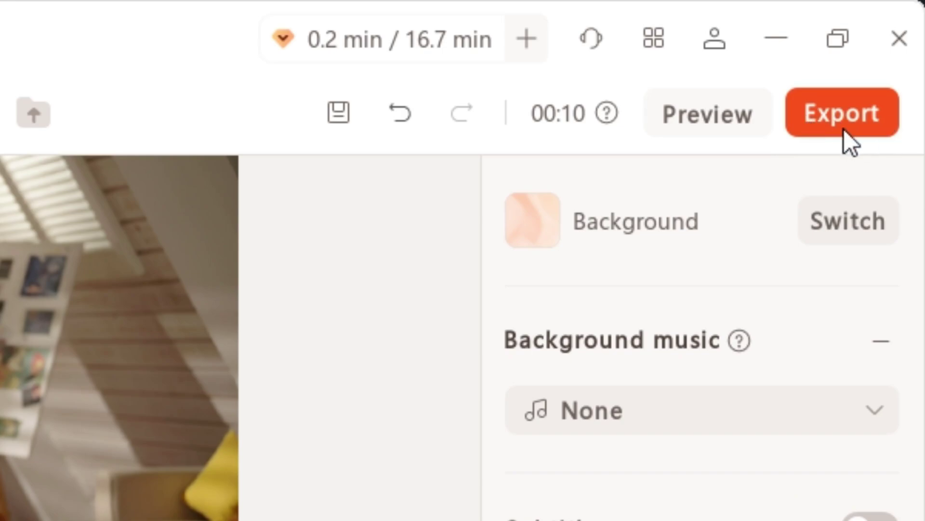
# - Export the video at 1080P and play the new 'this is ju' video in My Creations
pyautogui.click(844, 130)
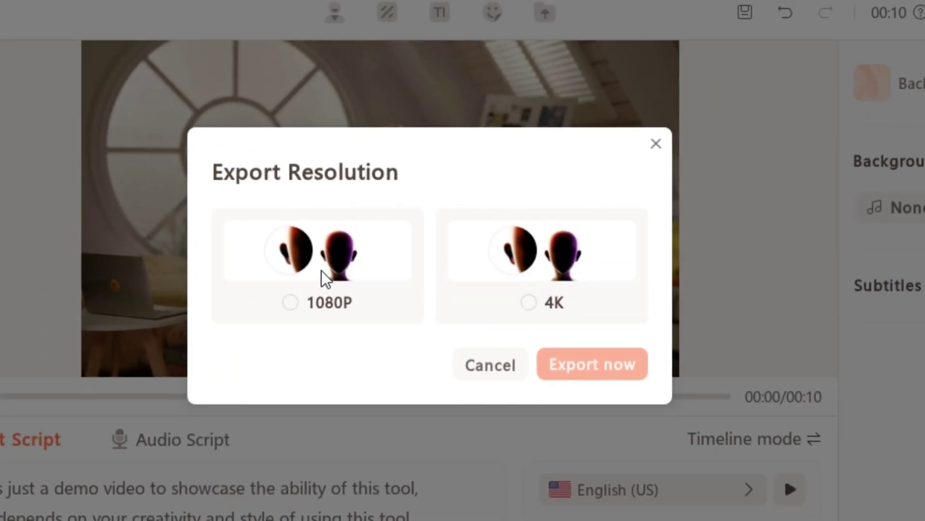
pyautogui.click(290, 303)
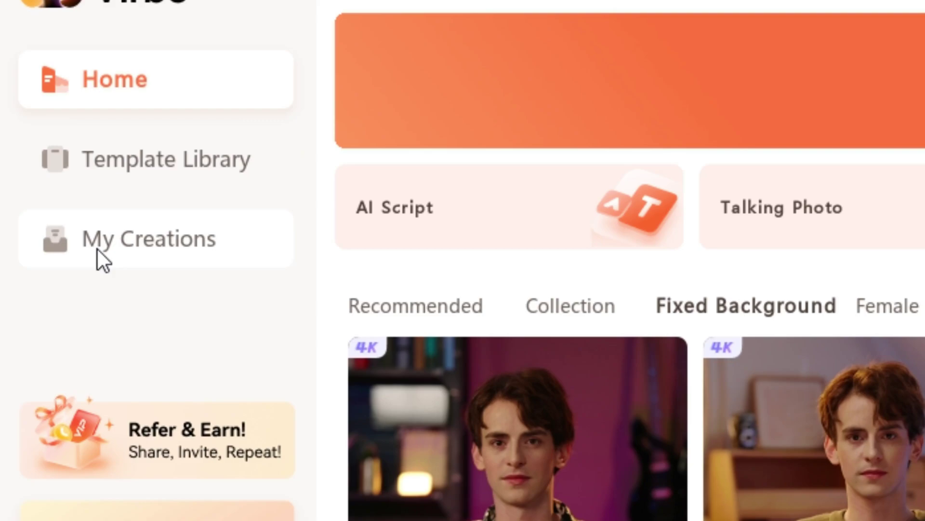
pyautogui.click(99, 181)
pyautogui.moveTo(330, 197)
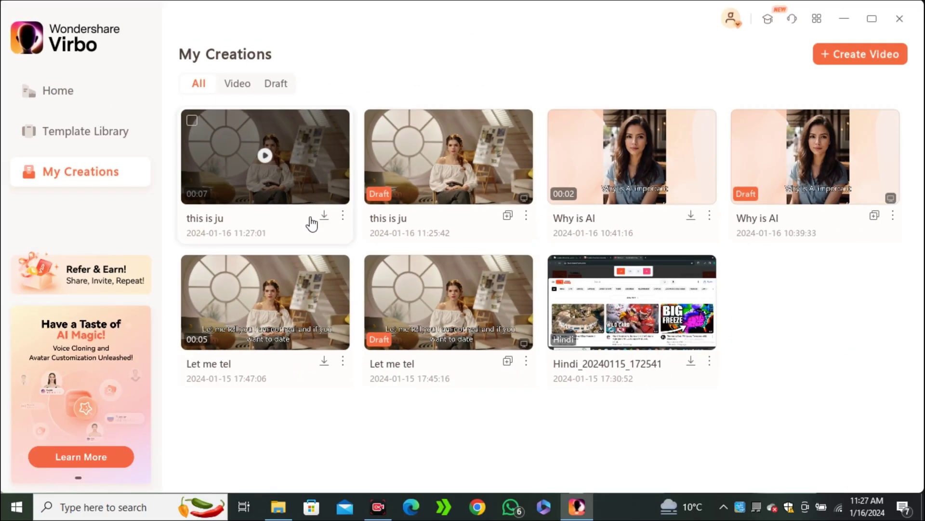
pyautogui.click(268, 164)
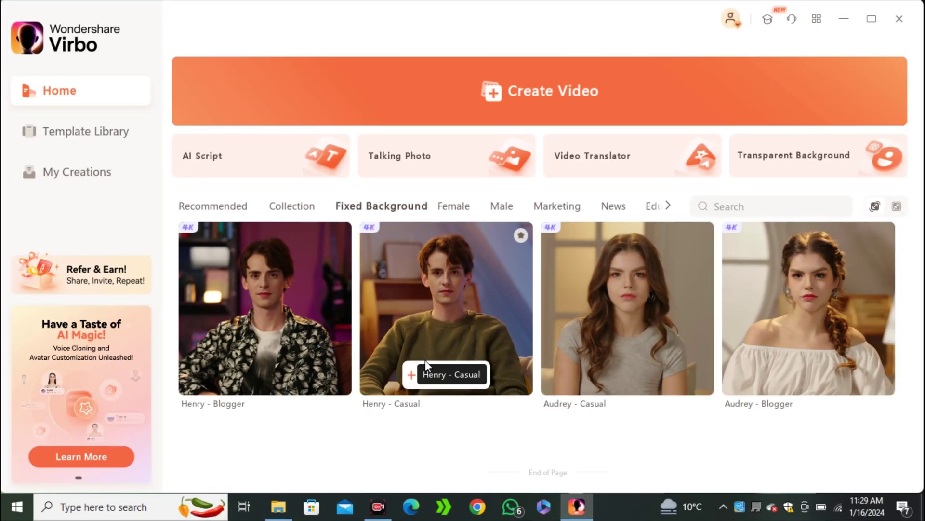
# - Create a Henry - Casual video using the uploaded 0116.WAV file as its audio script
pyautogui.click(438, 375)
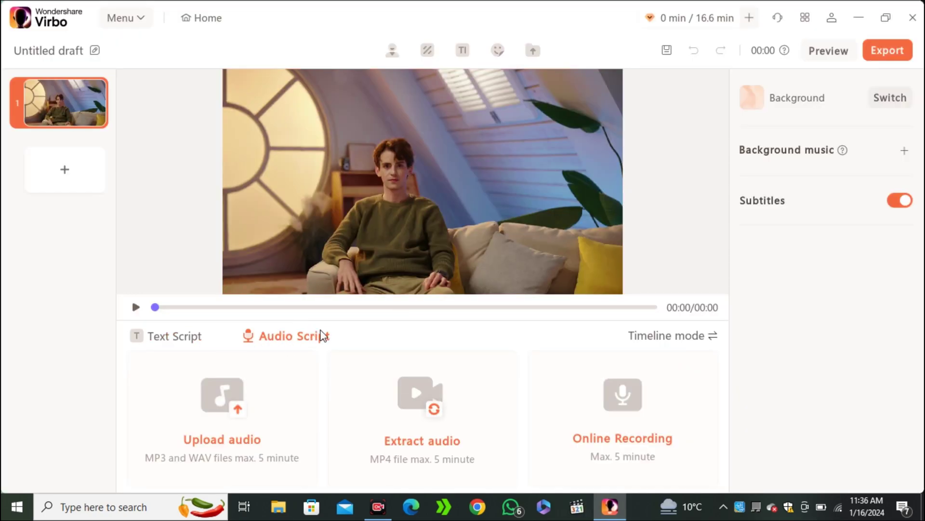
pyautogui.click(224, 393)
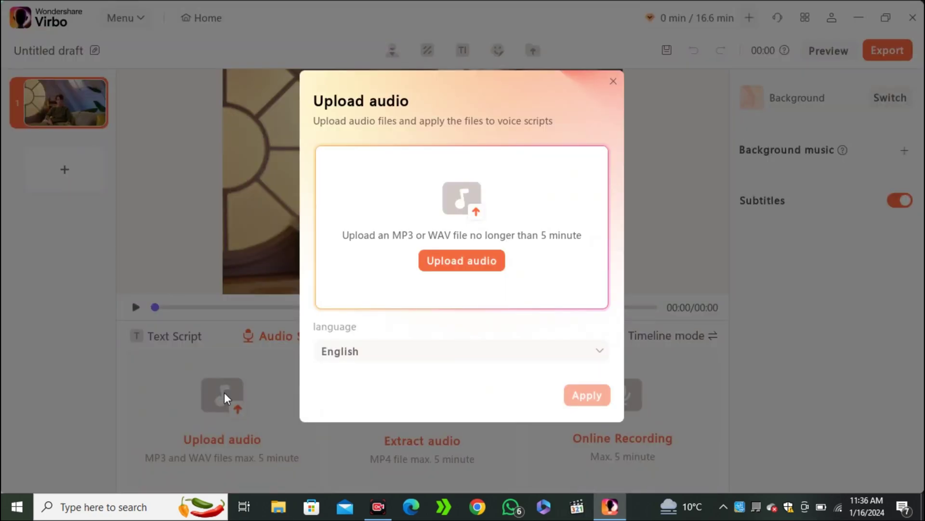
pyautogui.click(462, 260)
pyautogui.click(186, 94)
pyautogui.click(367, 308)
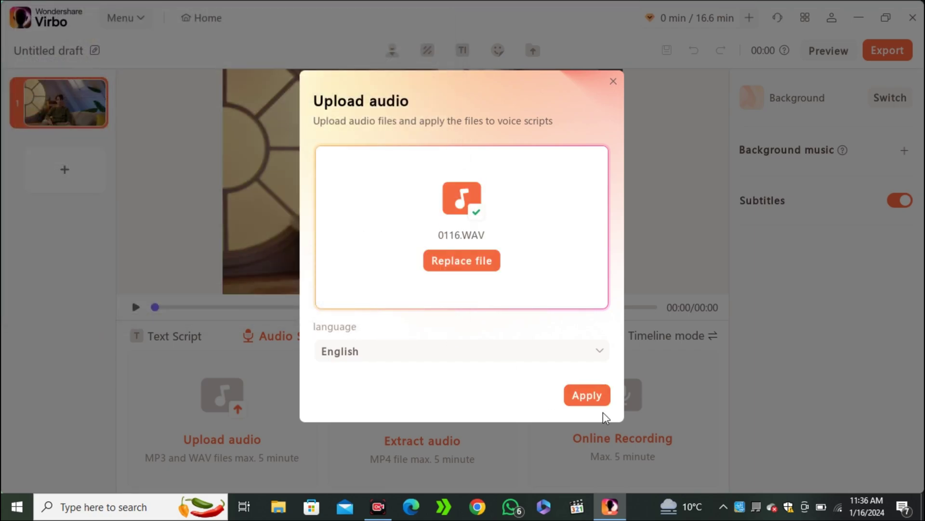
pyautogui.click(587, 395)
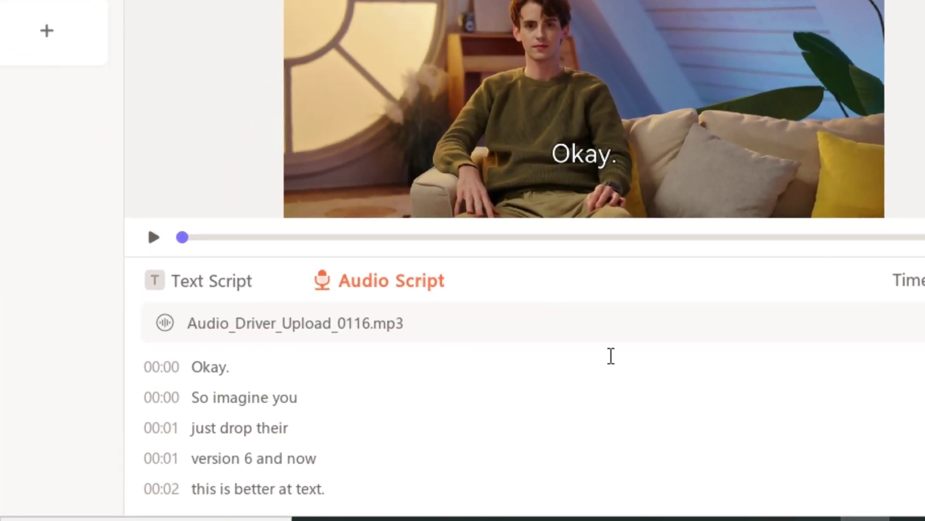
pyautogui.scroll(-5, 442, 397)
pyautogui.scroll(6, 443, 398)
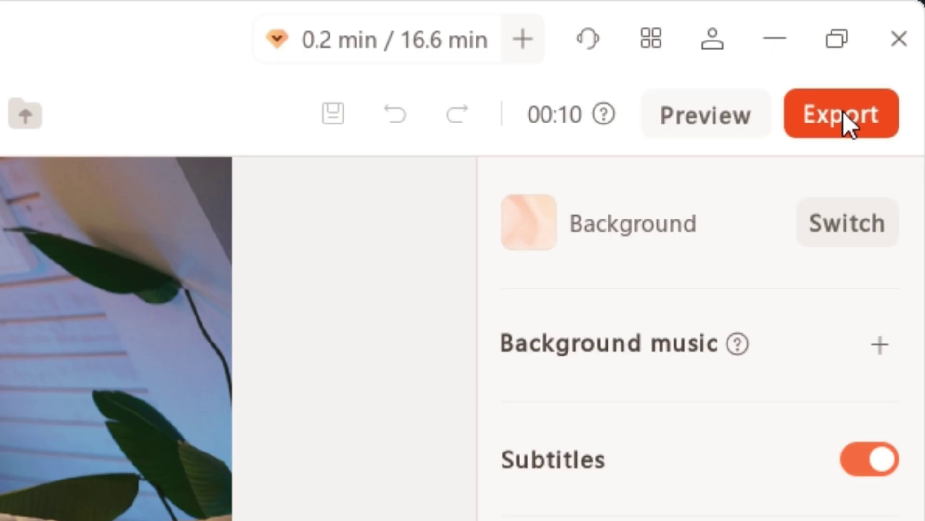
# - Export the Henry video, then play, pause and close the 'Okay.' video in My Creations
pyautogui.click(845, 115)
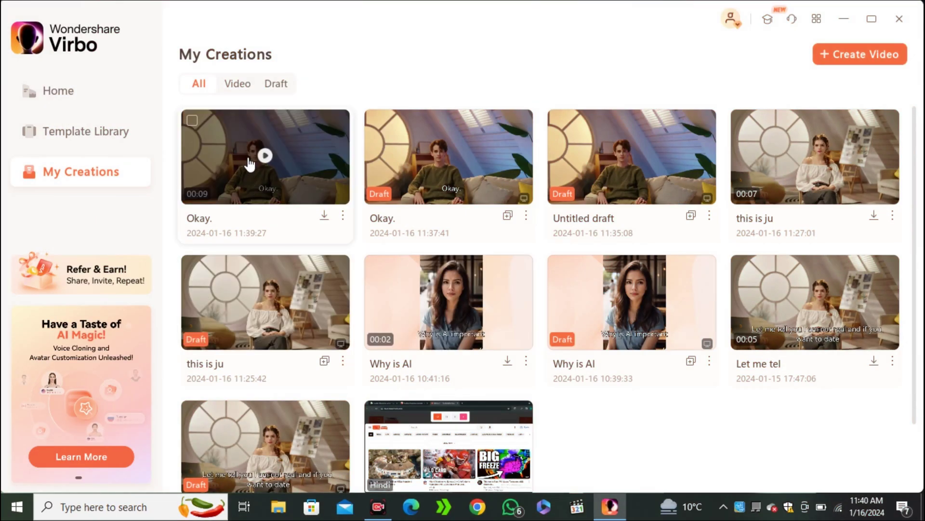
pyautogui.click(265, 156)
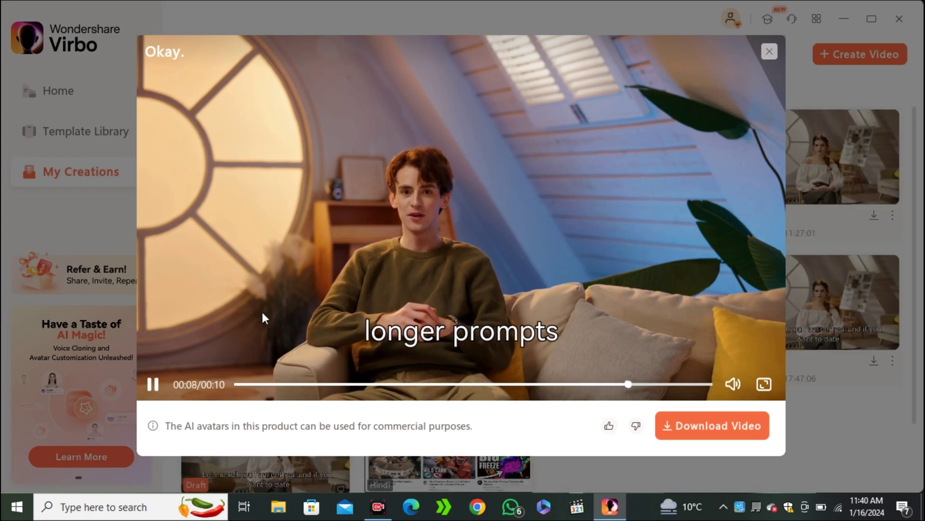
pyautogui.click(153, 384)
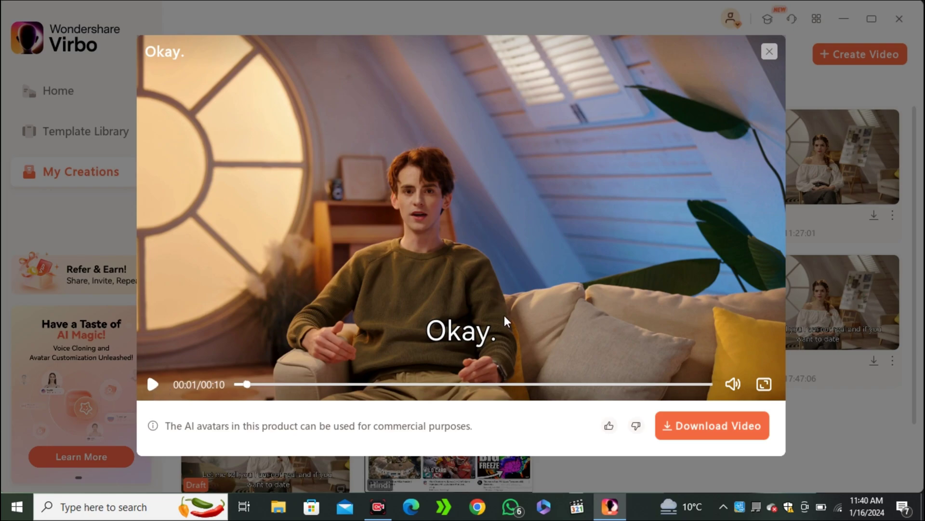
pyautogui.press('Escape')
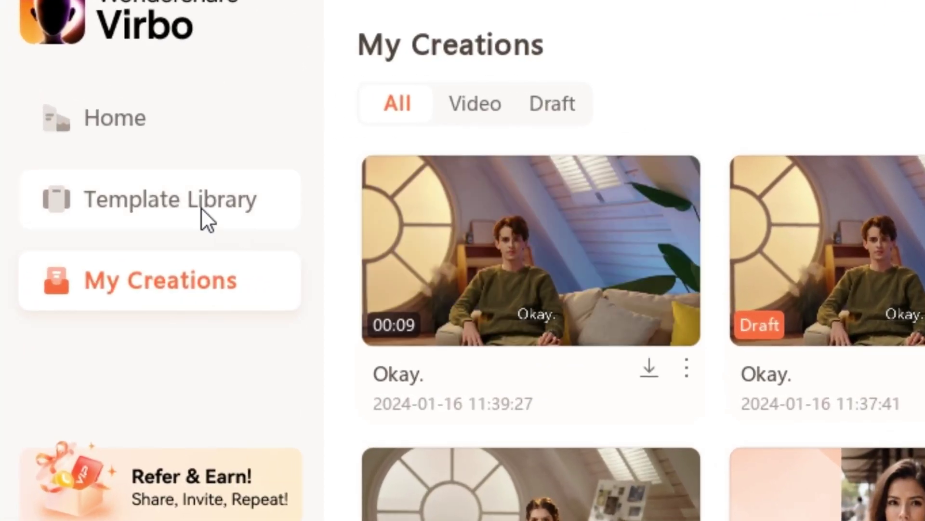
# - Open the Template Library and scroll through the Hot preset templates like Customer Relationship
pyautogui.click(100, 135)
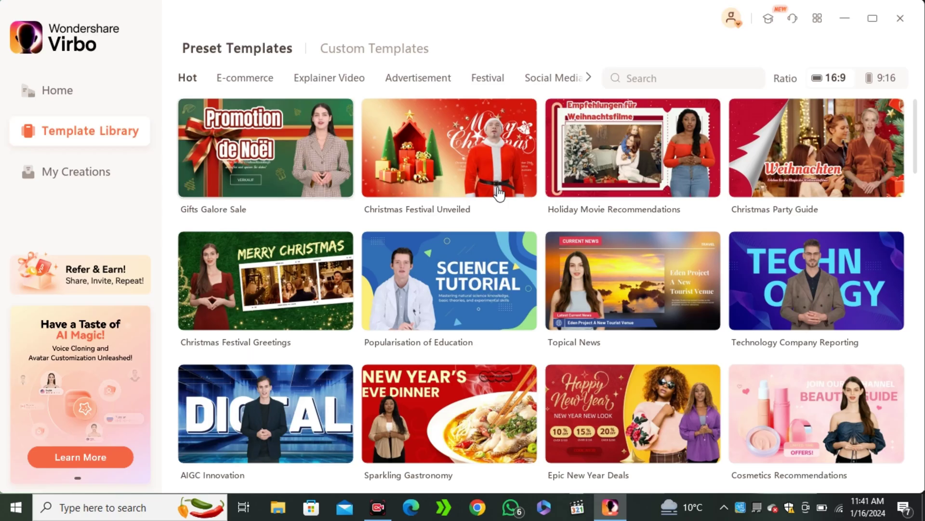
pyautogui.scroll(-8, 530, 233)
pyautogui.scroll(-6, 528, 226)
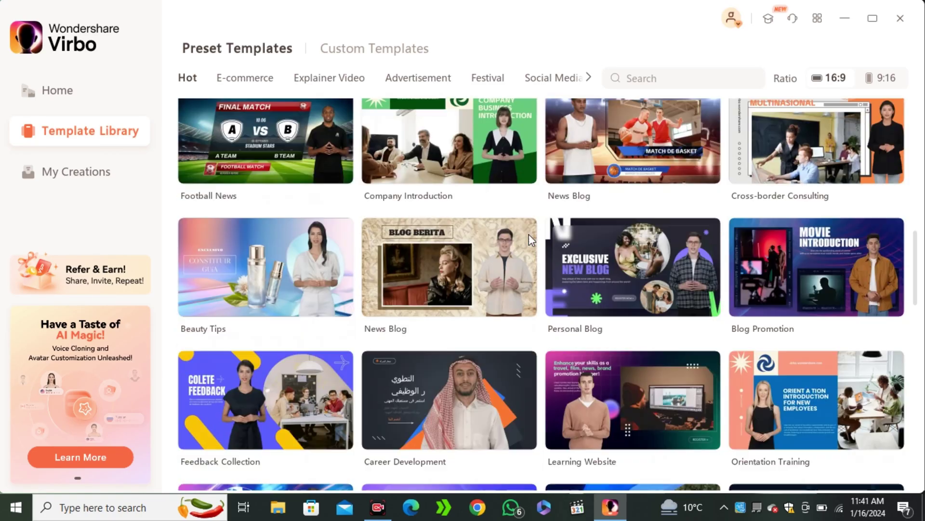
pyautogui.scroll(-4, 529, 235)
pyautogui.scroll(-3, 532, 240)
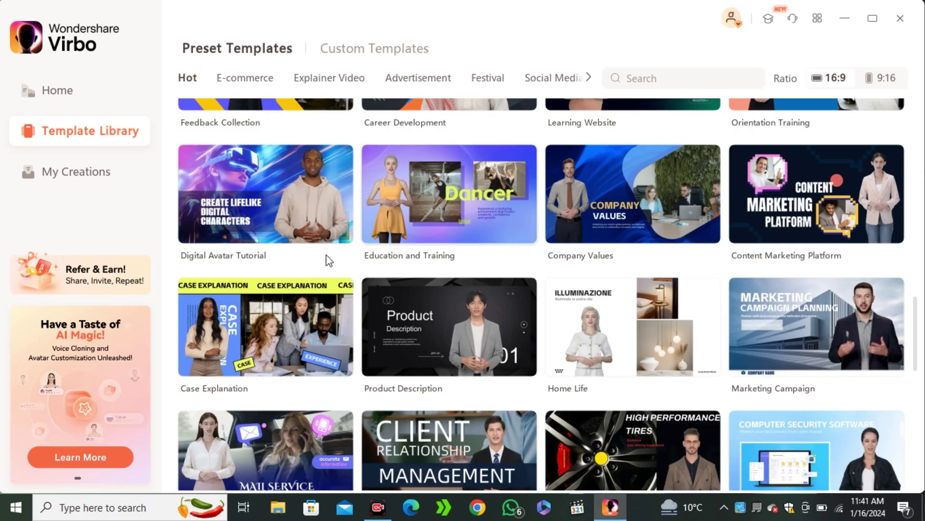
pyautogui.scroll(-1, 471, 277)
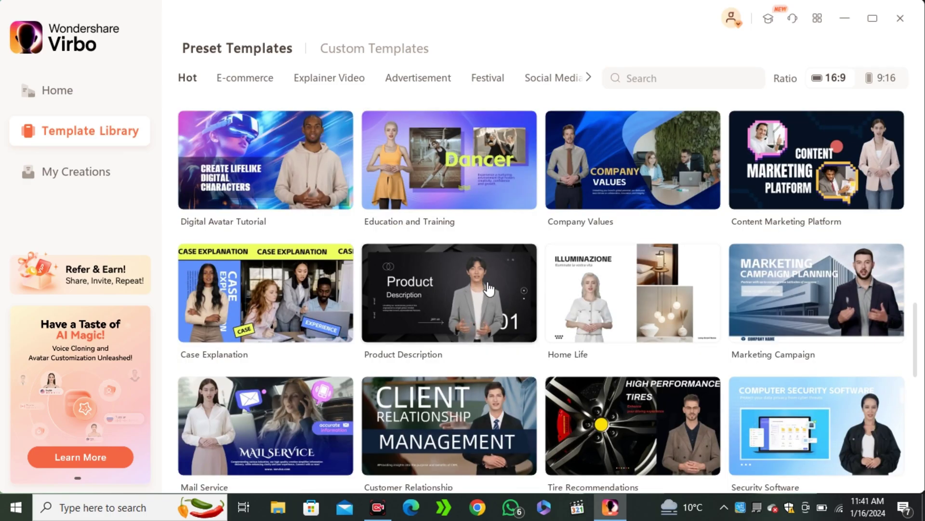
pyautogui.scroll(-2, 476, 299)
pyautogui.scroll(-3, 478, 303)
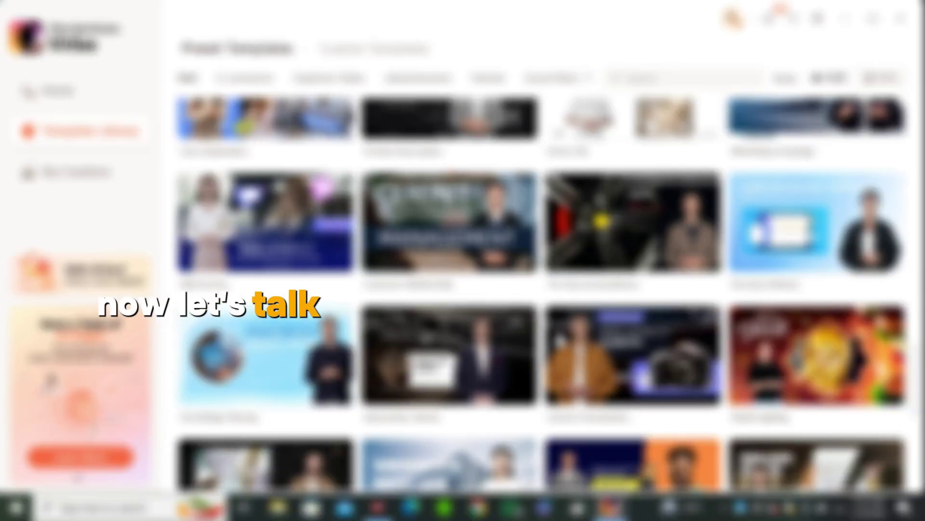
# - Upload the screen recording 20240115_172541.mp4 into the Video Translator
pyautogui.scroll(-3, 528, 336)
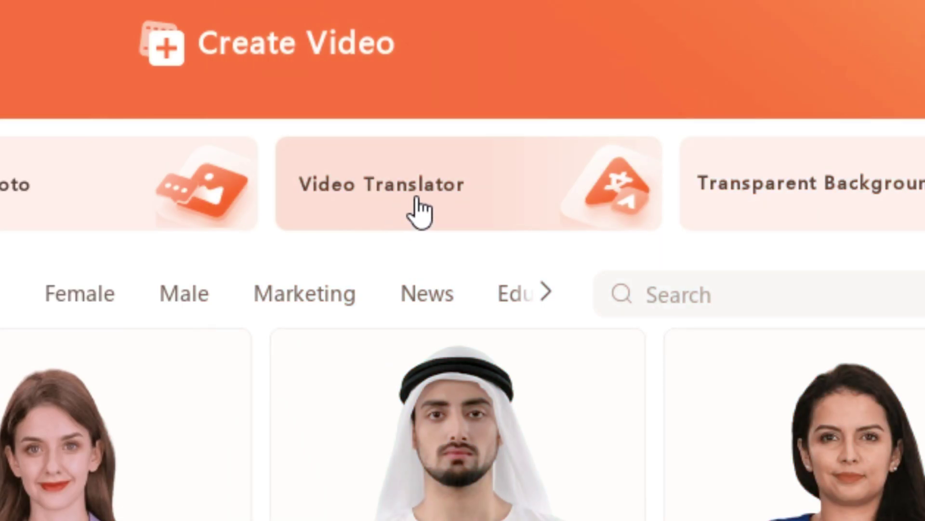
pyautogui.click(609, 165)
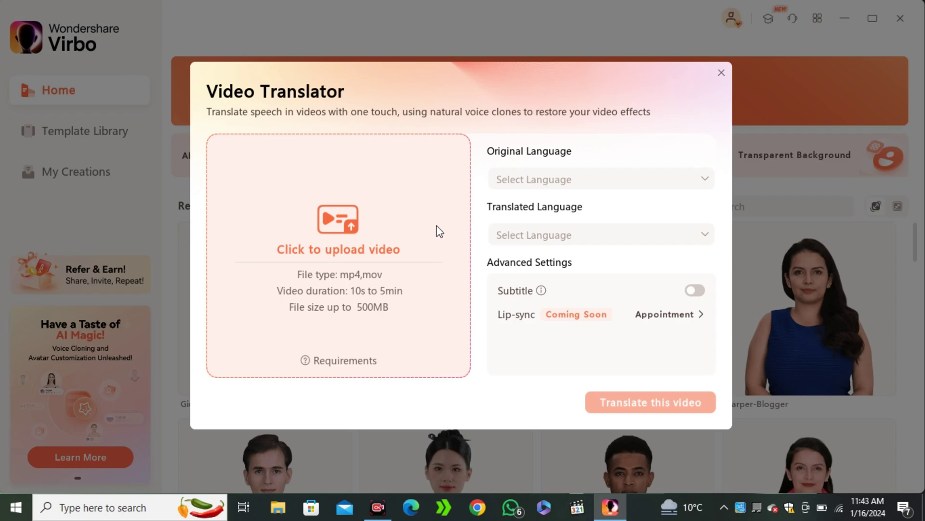
pyautogui.click(352, 267)
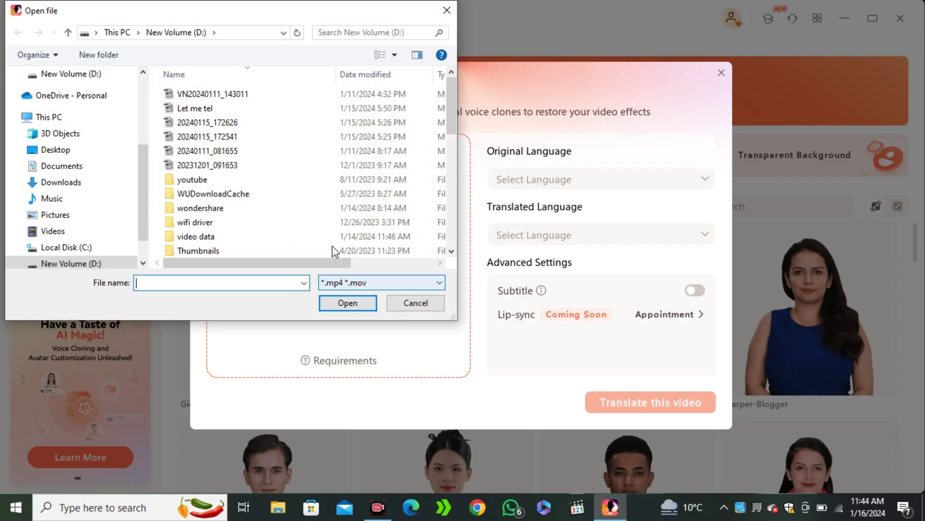
pyautogui.click(231, 124)
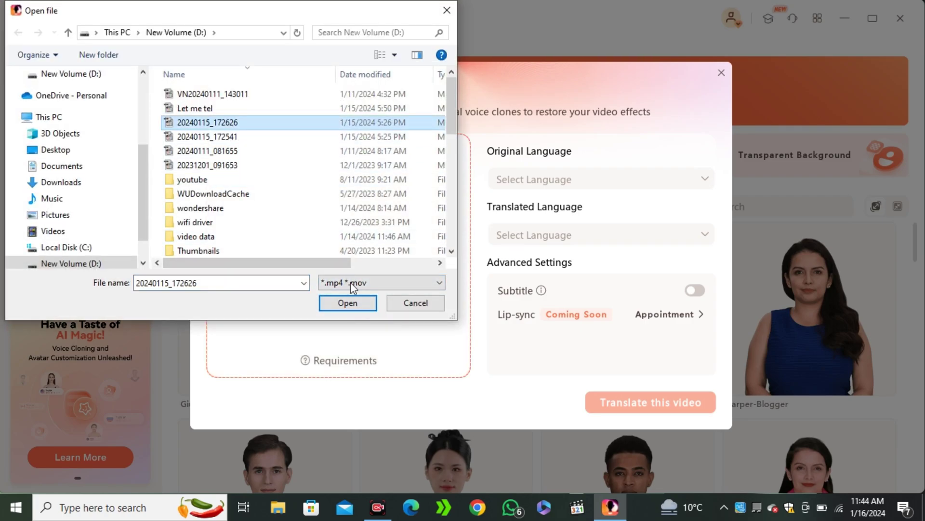
pyautogui.click(348, 303)
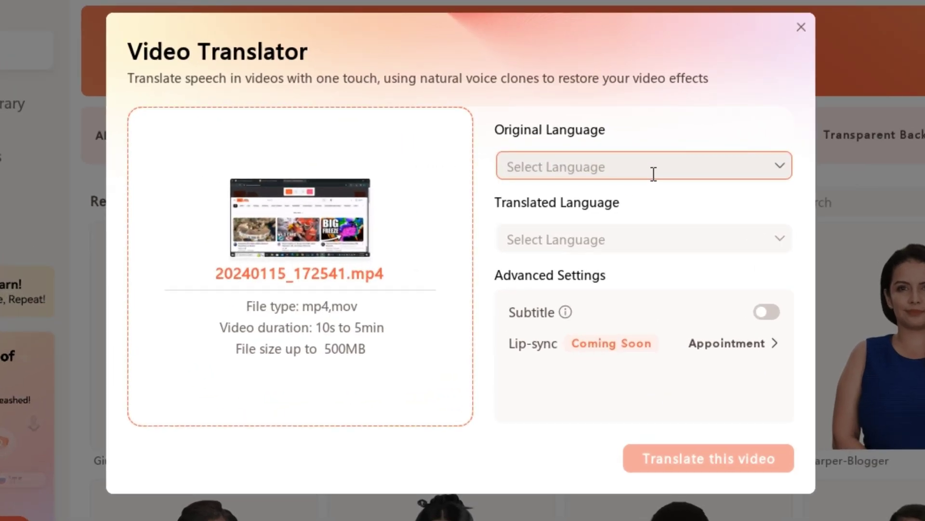
# - Set the original language to English and the translated language to Hindi
pyautogui.click(654, 174)
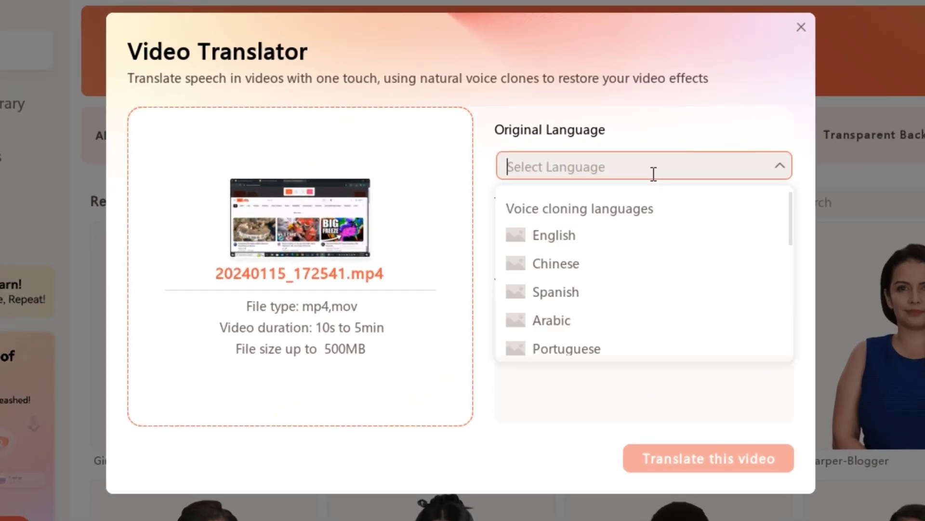
pyautogui.click(589, 230)
pyautogui.click(589, 244)
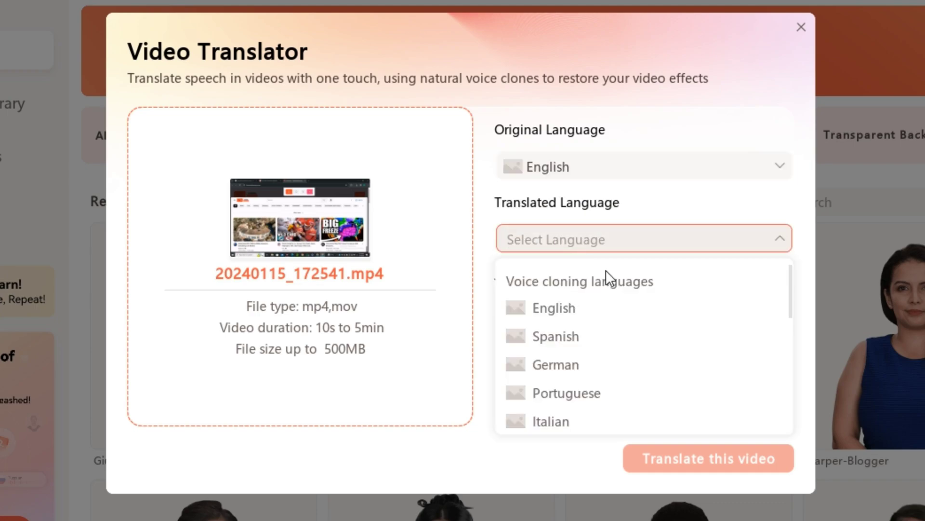
pyautogui.scroll(-1, 603, 329)
pyautogui.write('hin')
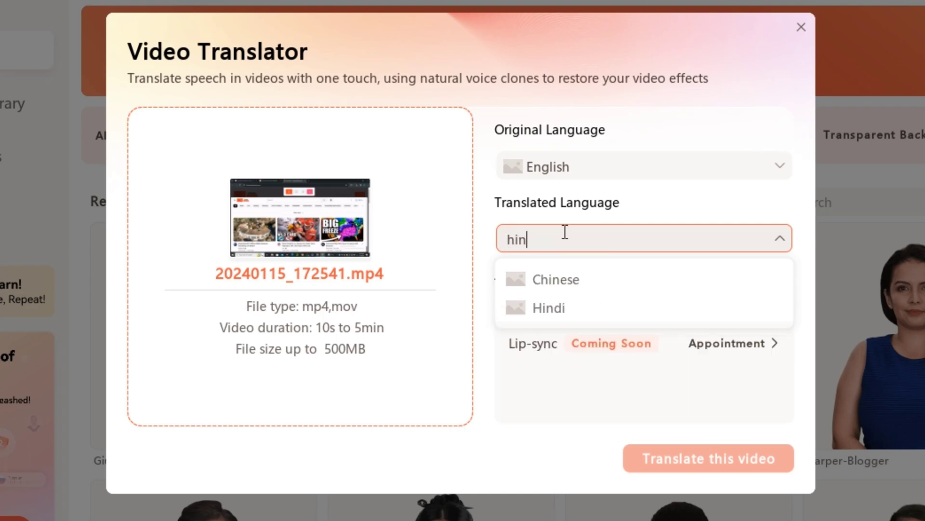
pyautogui.write('di')
pyautogui.click(577, 288)
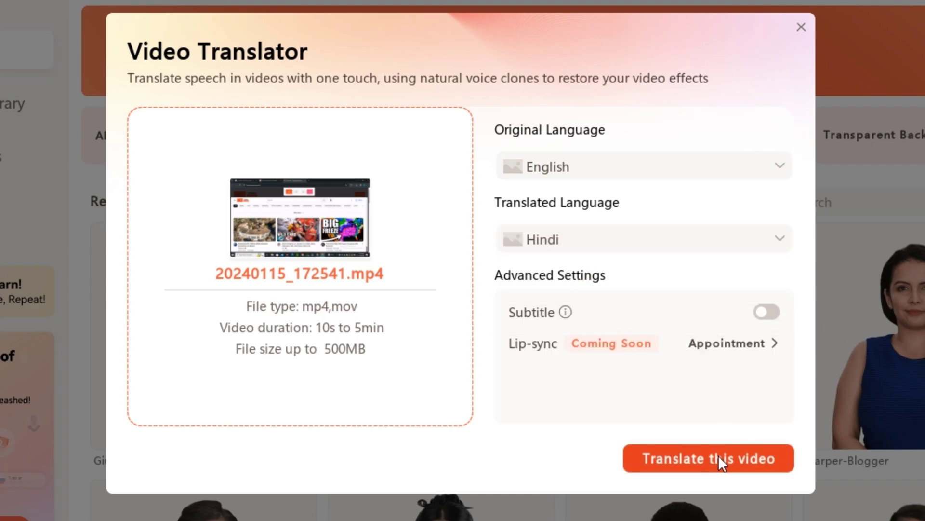
# - Start the Hindi translation and play the resulting Hindi video
pyautogui.click(750, 461)
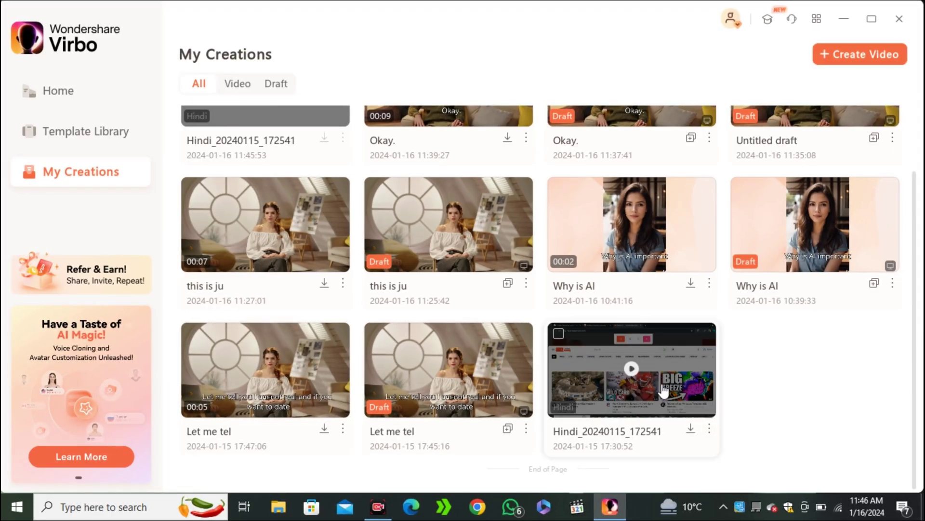
pyautogui.click(664, 392)
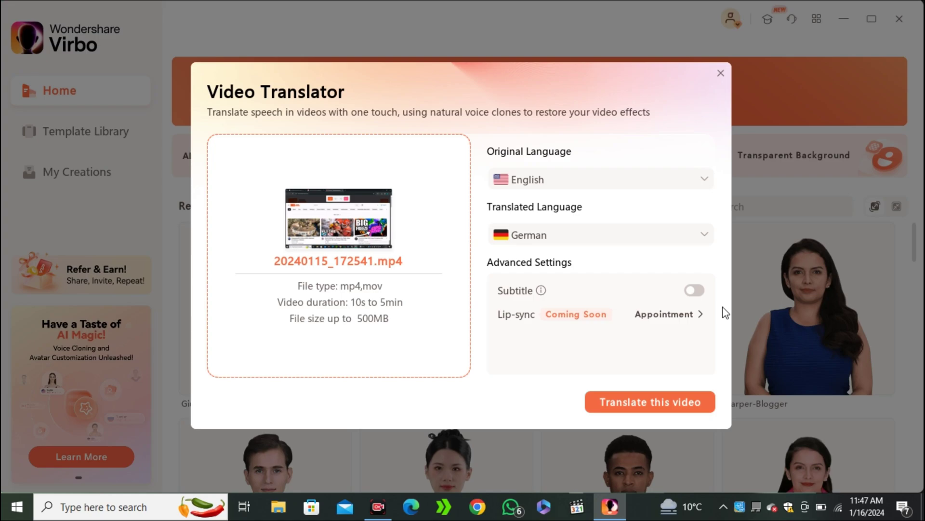
# - Translate 20240115_172541.mp4 into German, then close the German video preview
pyautogui.click(603, 234)
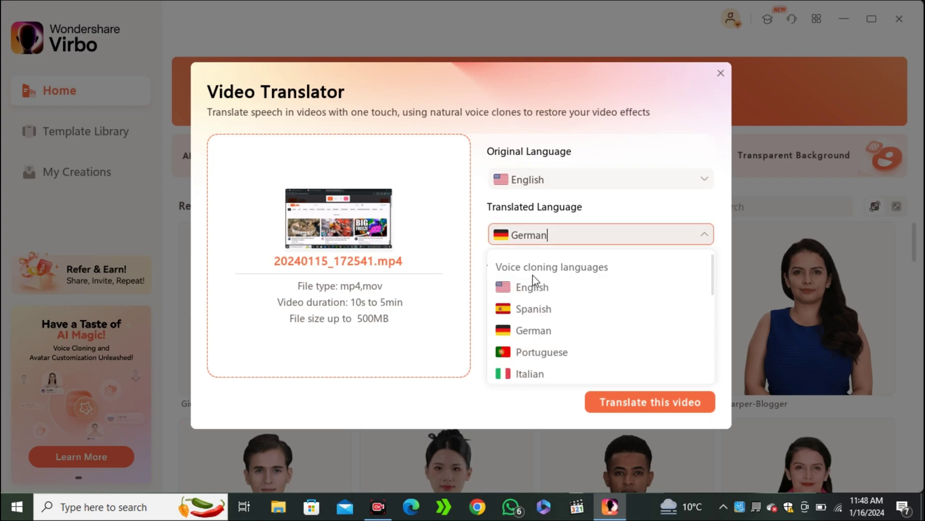
pyautogui.click(530, 330)
pyautogui.click(670, 402)
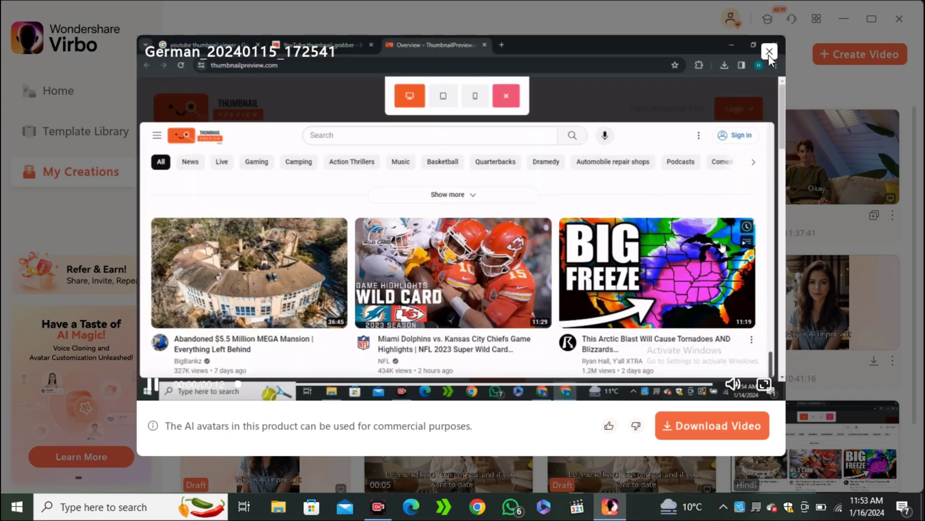
pyautogui.click(769, 53)
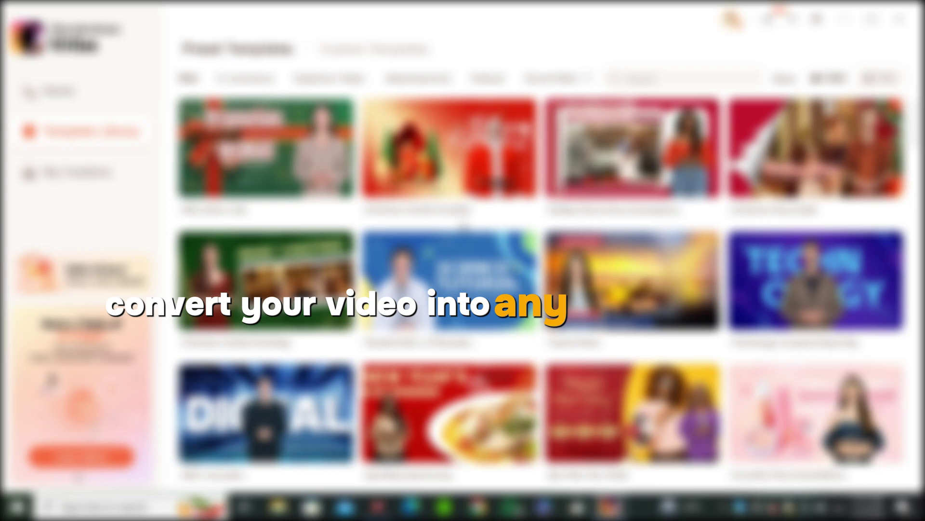
# - Upload and crop the photo image_84_res as a new Talking Photo
pyautogui.scroll(-1, 470, 249)
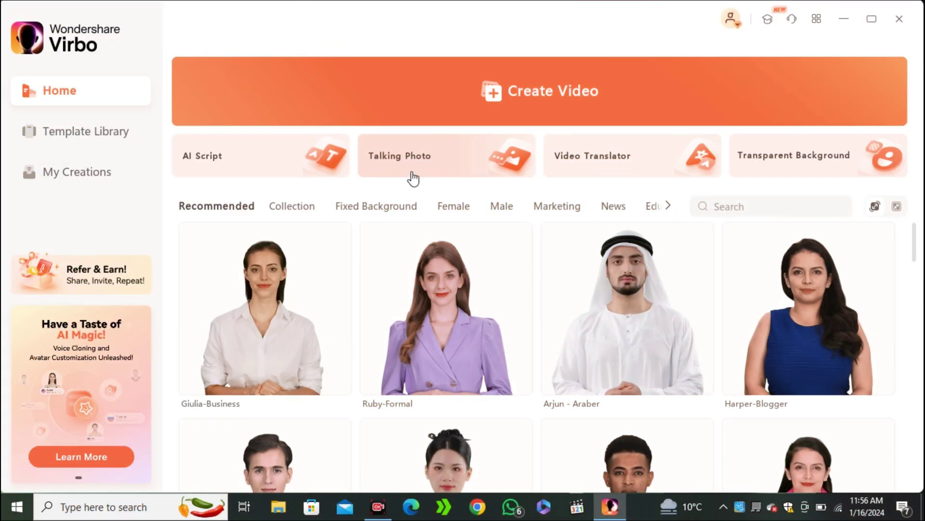
pyautogui.click(440, 170)
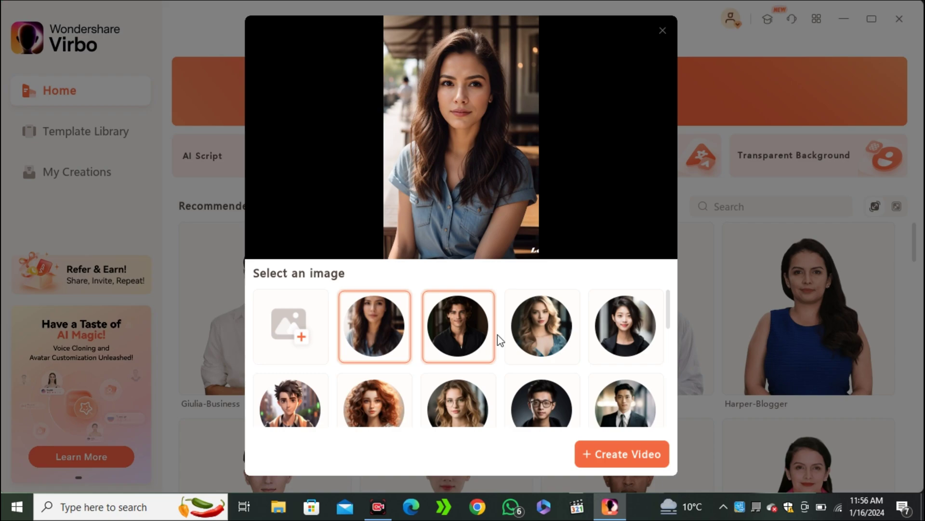
pyautogui.scroll(-1, 499, 340)
pyautogui.scroll(1, 496, 337)
pyautogui.click(294, 333)
pyautogui.click(414, 113)
pyautogui.click(345, 301)
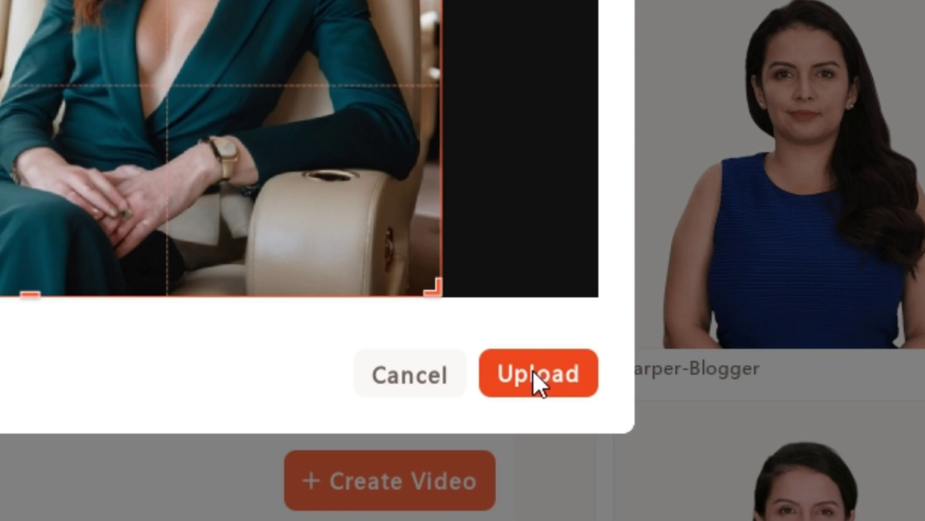
pyautogui.click(535, 373)
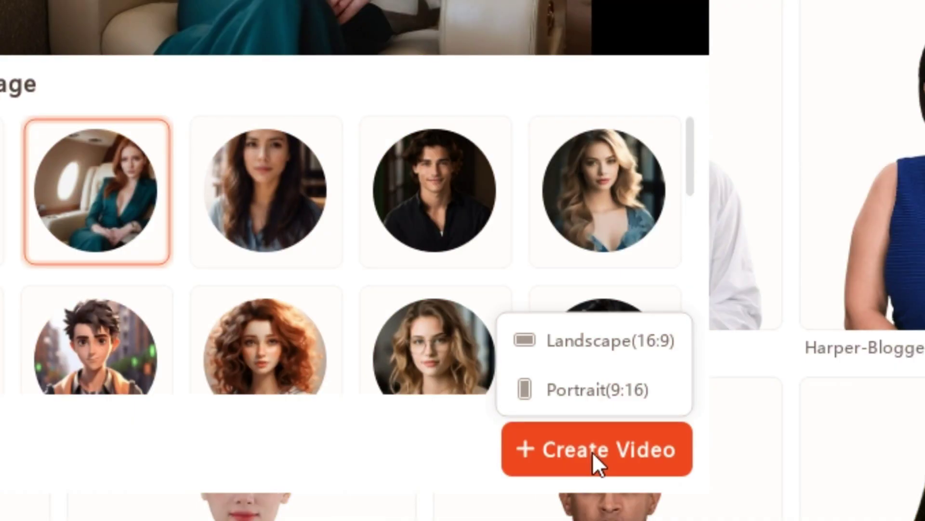
# - Create the talking-photo video and give it the English (UK) voice
pyautogui.click(622, 458)
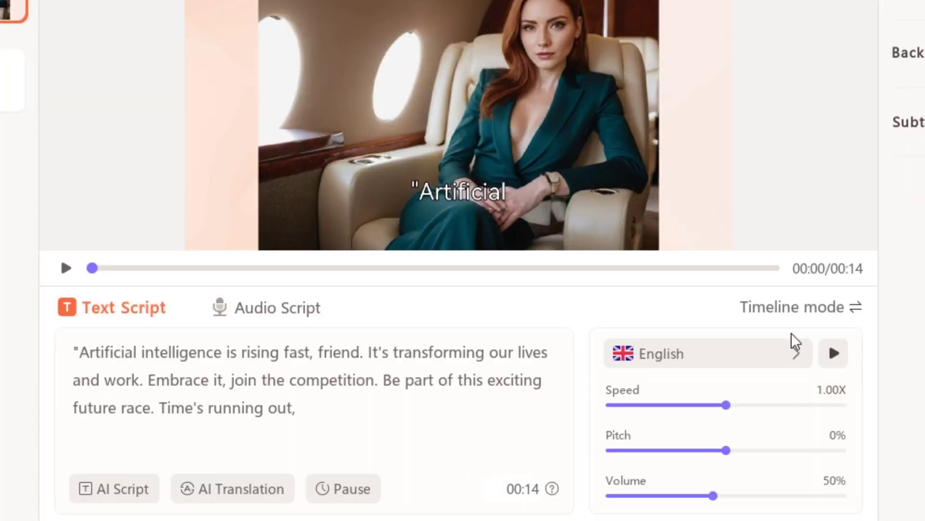
pyautogui.click(781, 349)
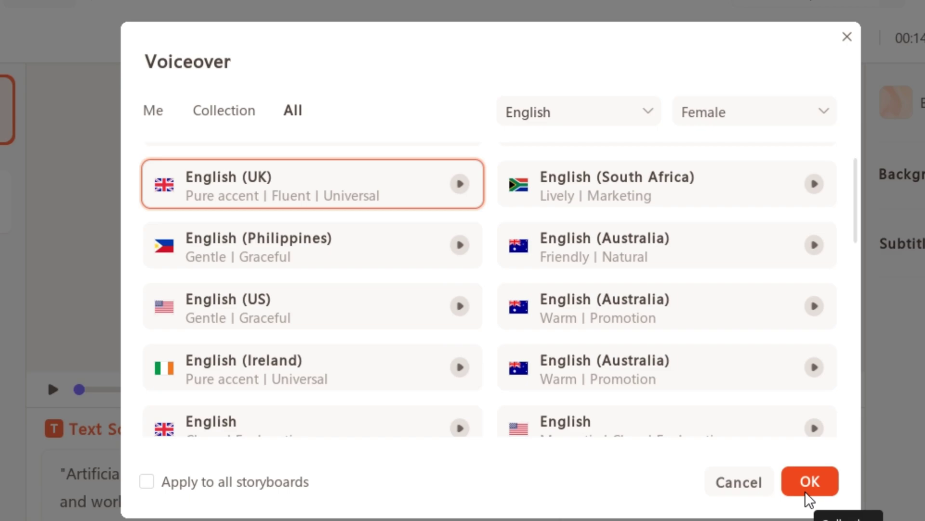
pyautogui.click(805, 487)
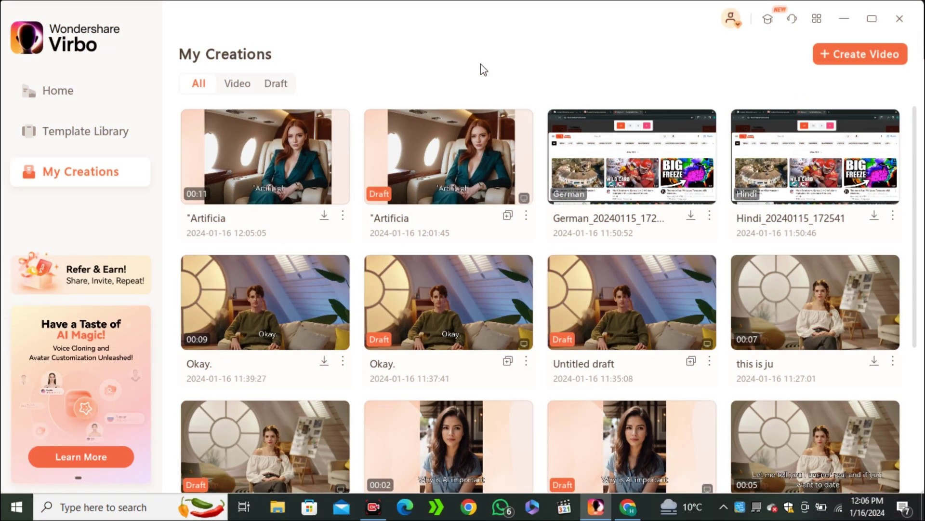
# - Play the 'Artificia' talking-photo video from My Creations, then close the player
pyautogui.click(285, 147)
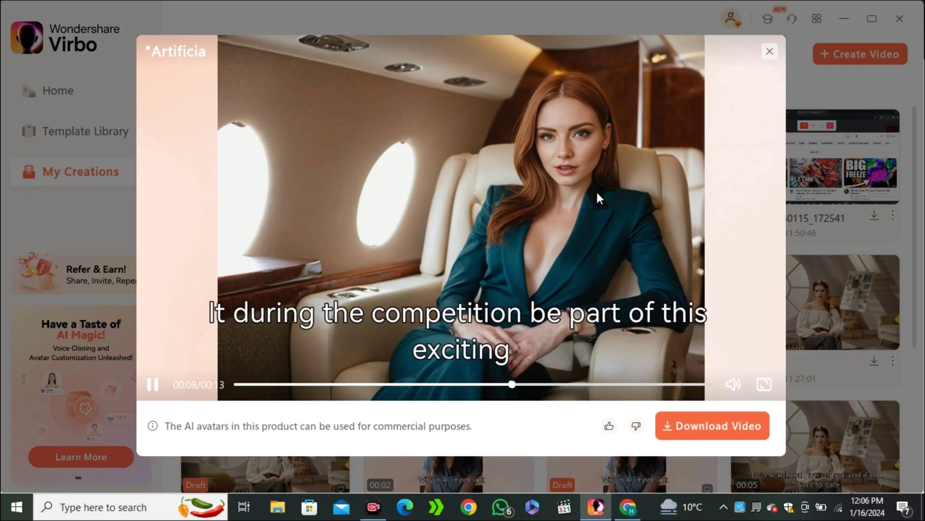
pyautogui.click(769, 52)
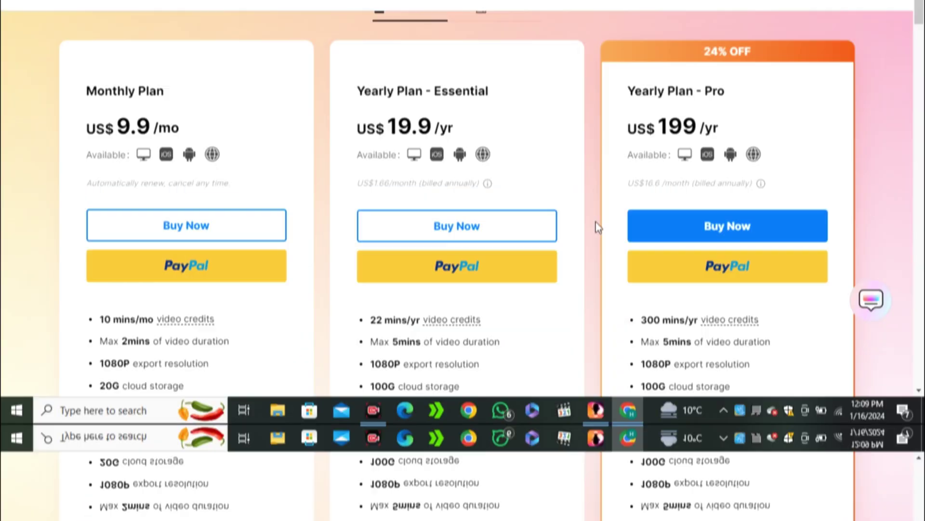
# - Scroll down the Virbo pricing page to the Monthly, Yearly Essential and Yearly Pro plans
pyautogui.scroll(-1, 415, 326)
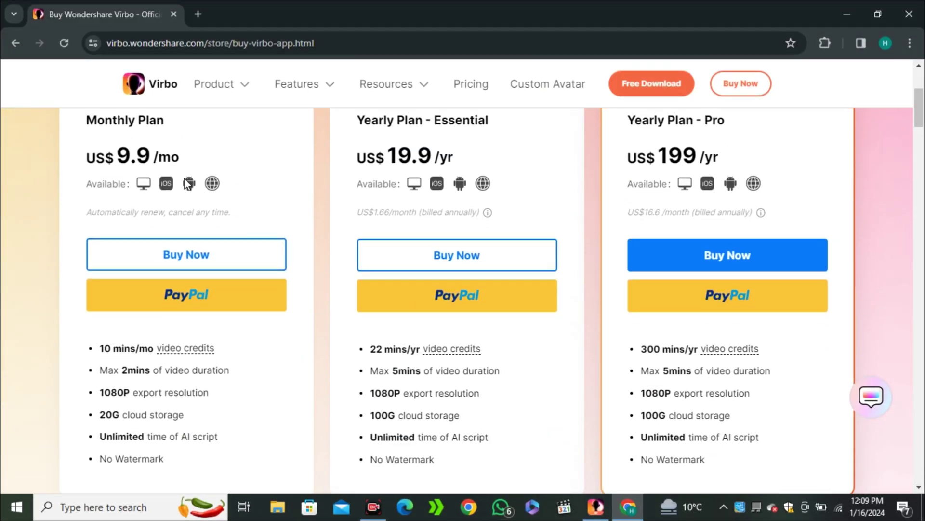